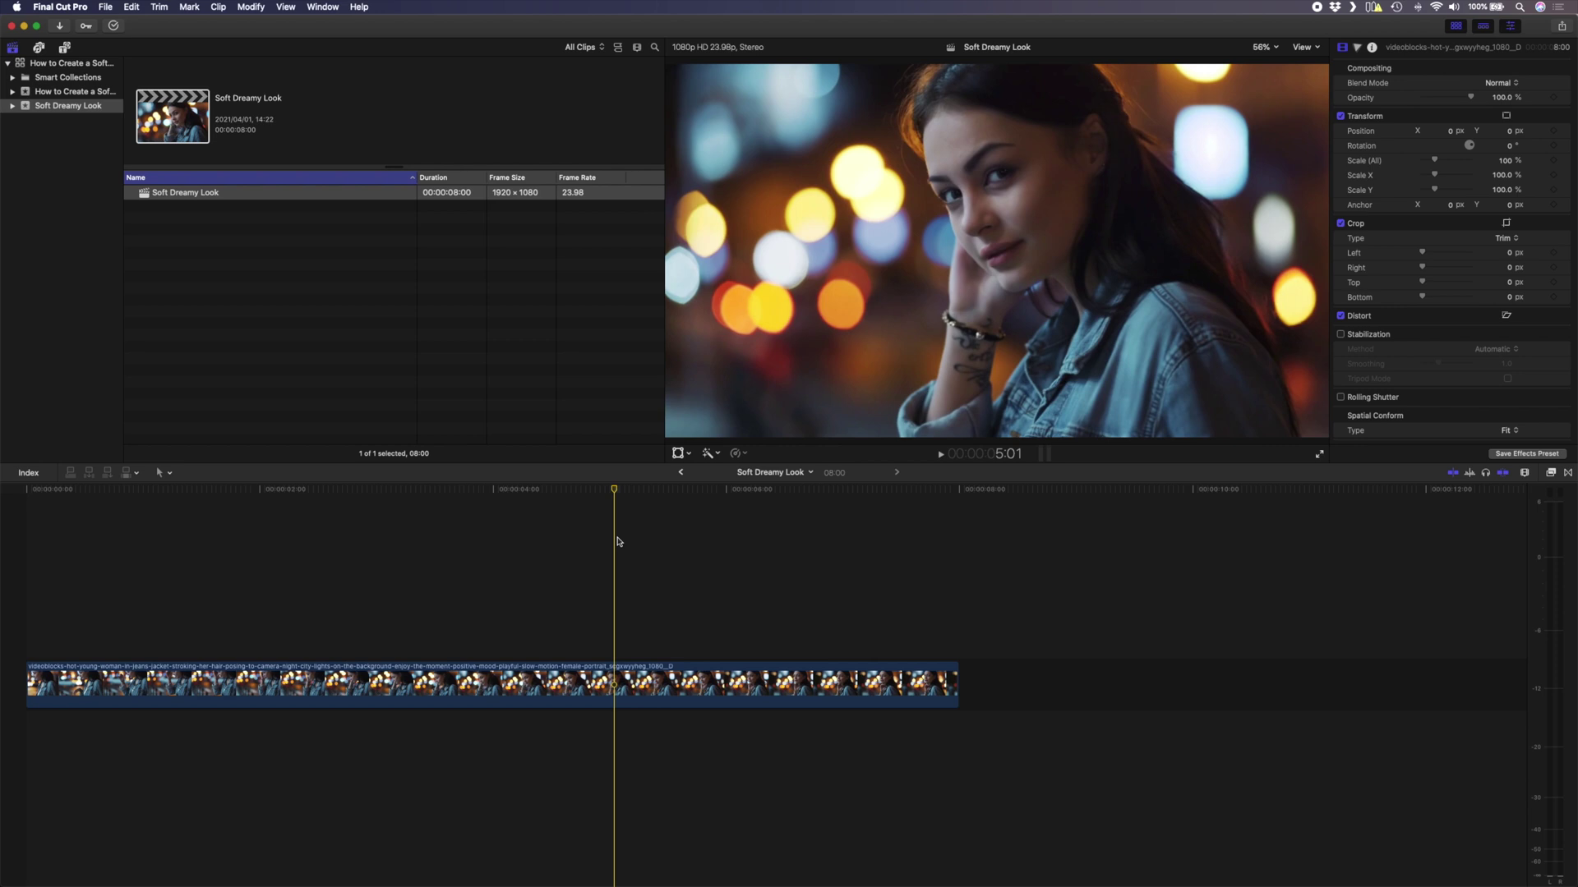
Duplicate the portrait clip as a layer above and apply Gaussian blur to the copy
alt+drag(618, 678, 618, 608)
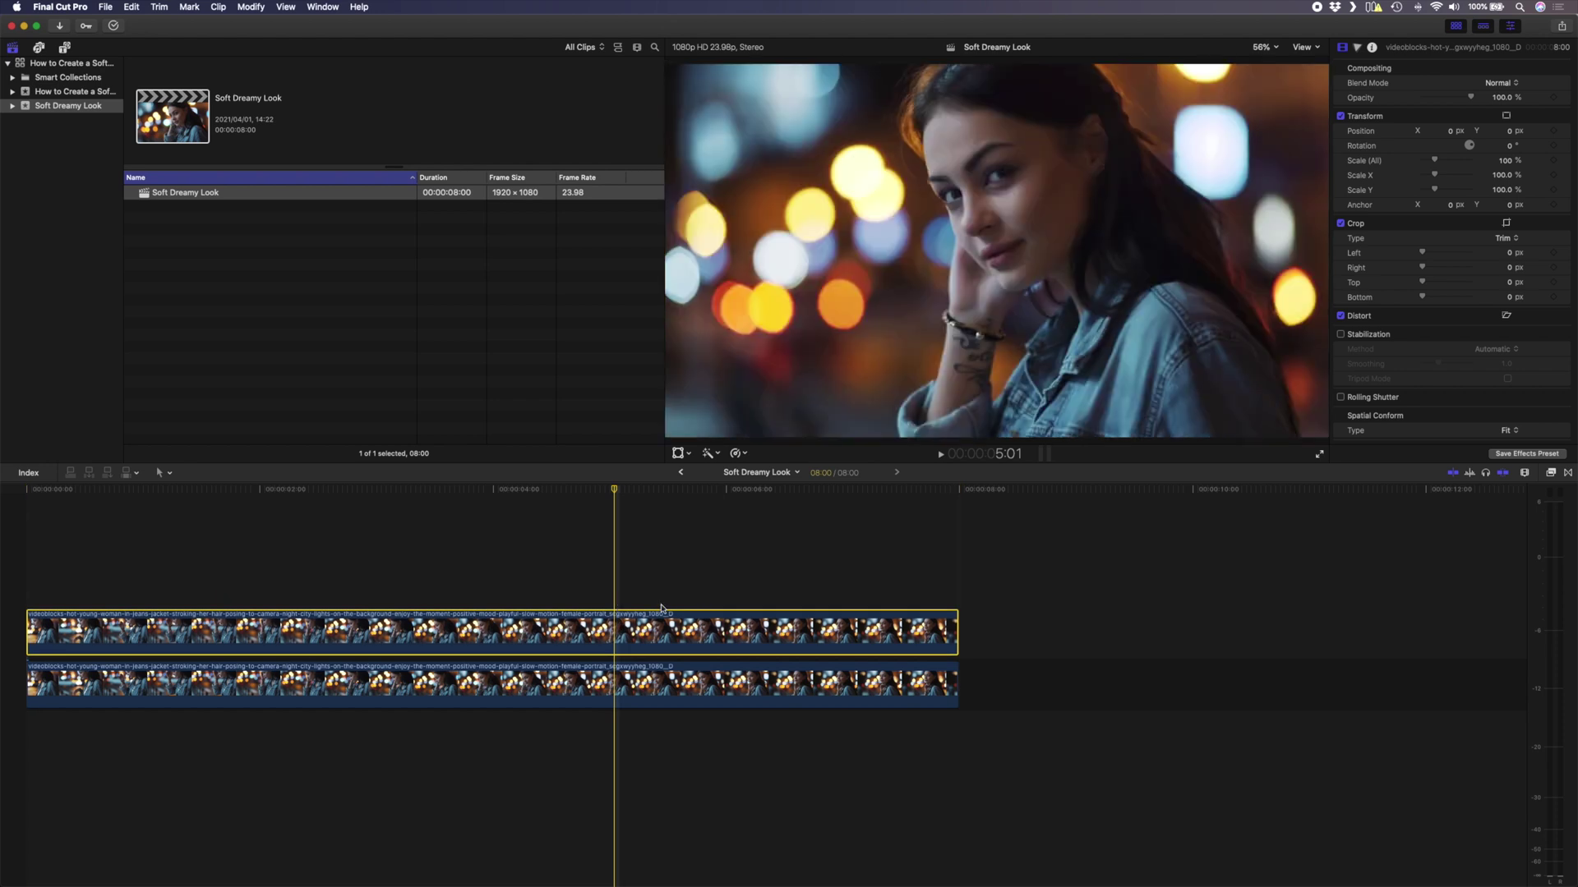
click(1551, 473)
click(1321, 592)
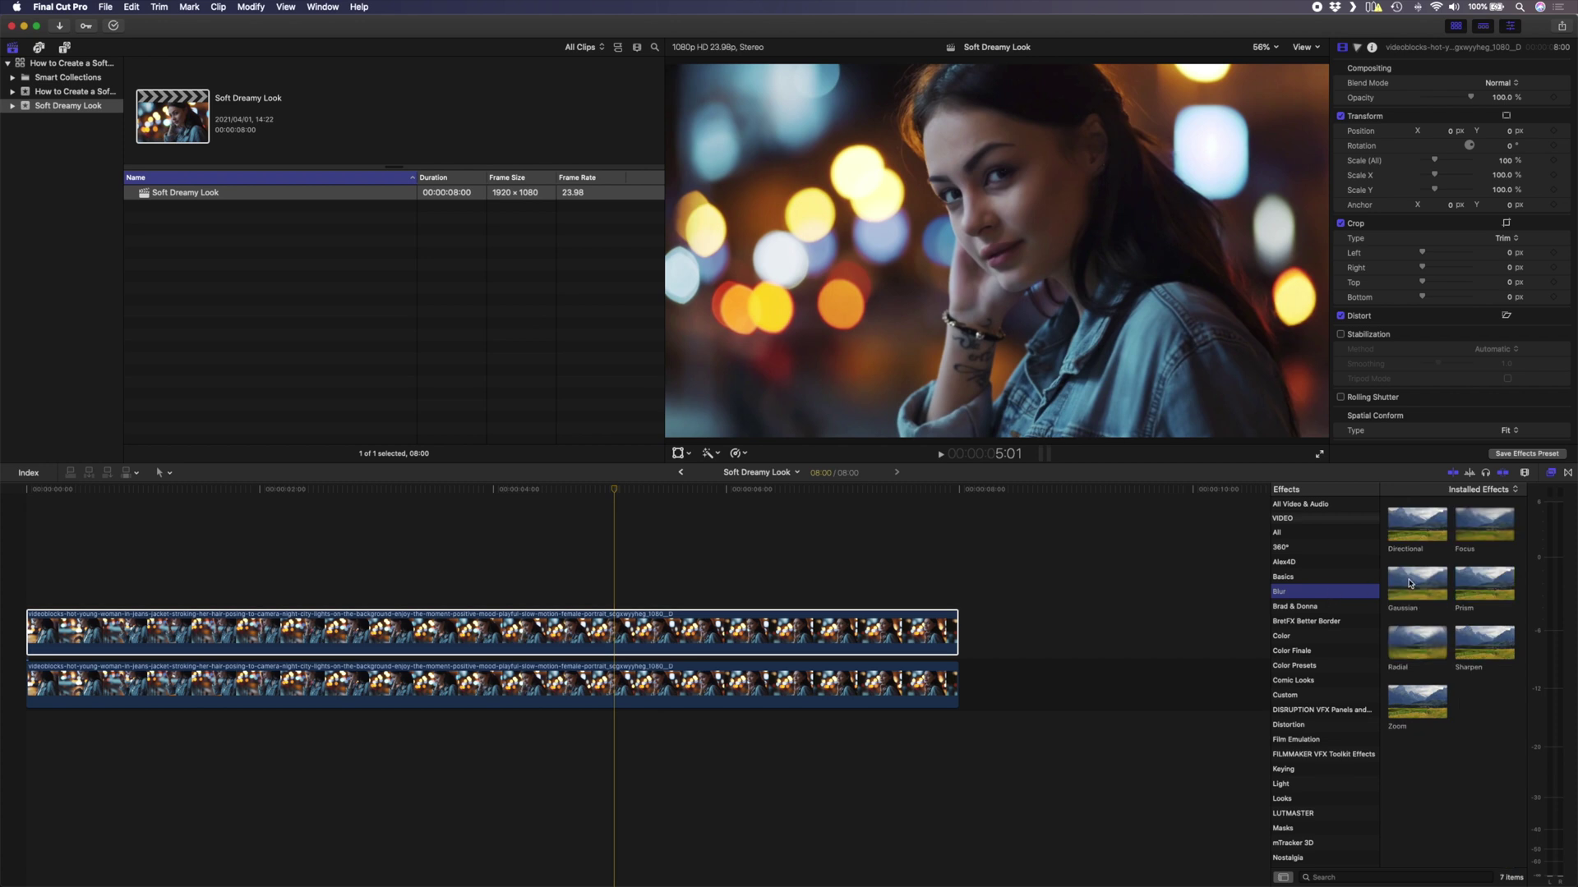
drag(1410, 584, 596, 632)
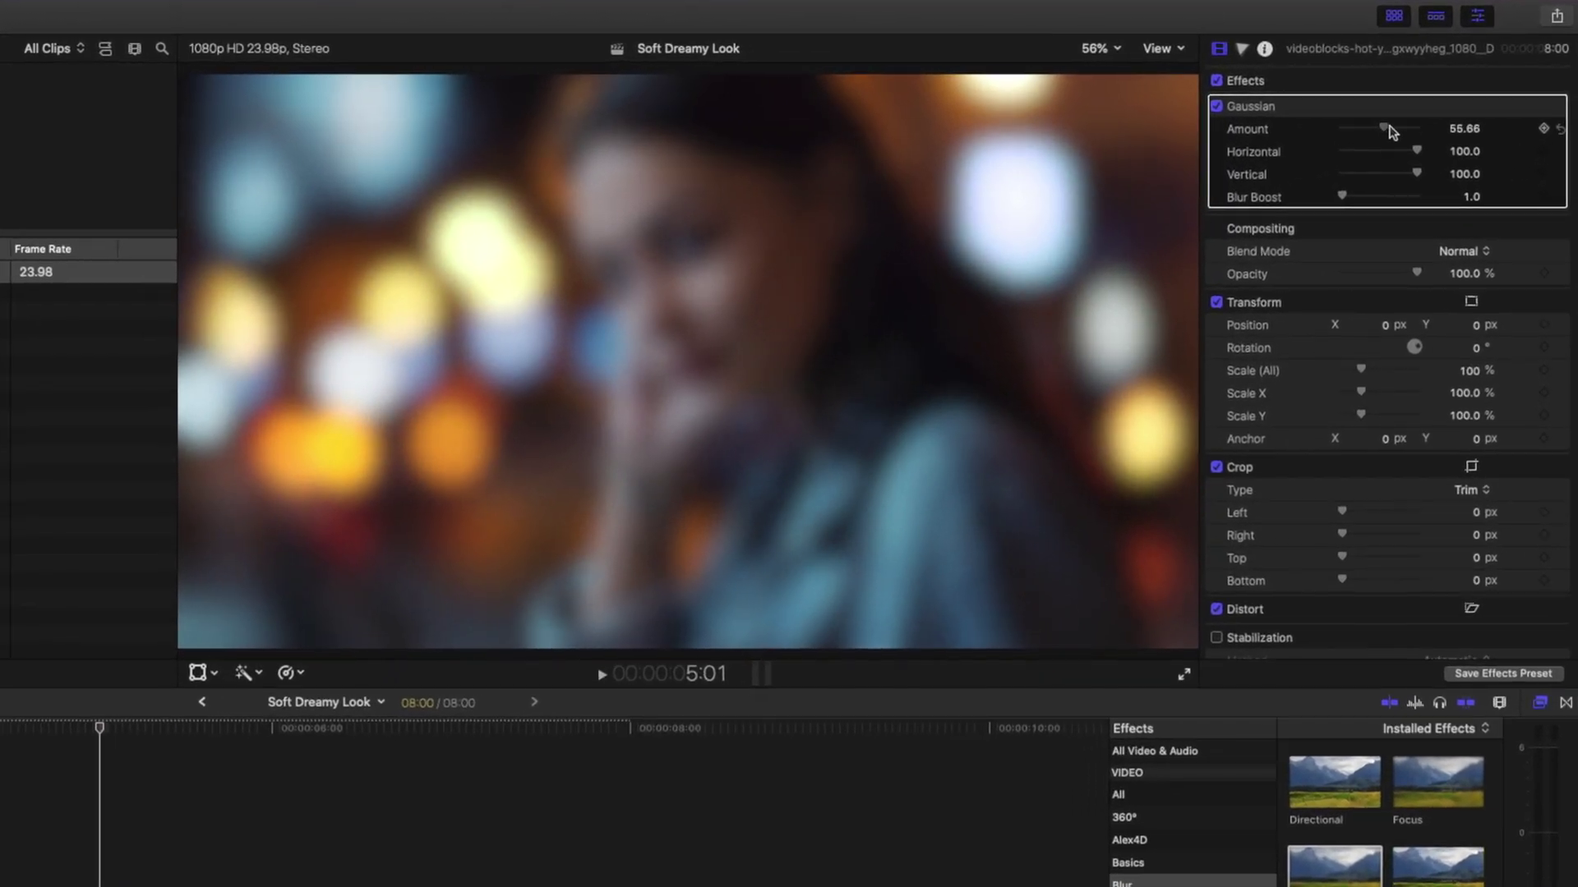
Set the blur Amount to 100, opacity to 50%, and Blur Boost to about 2.39
drag(1448, 100, 1486, 102)
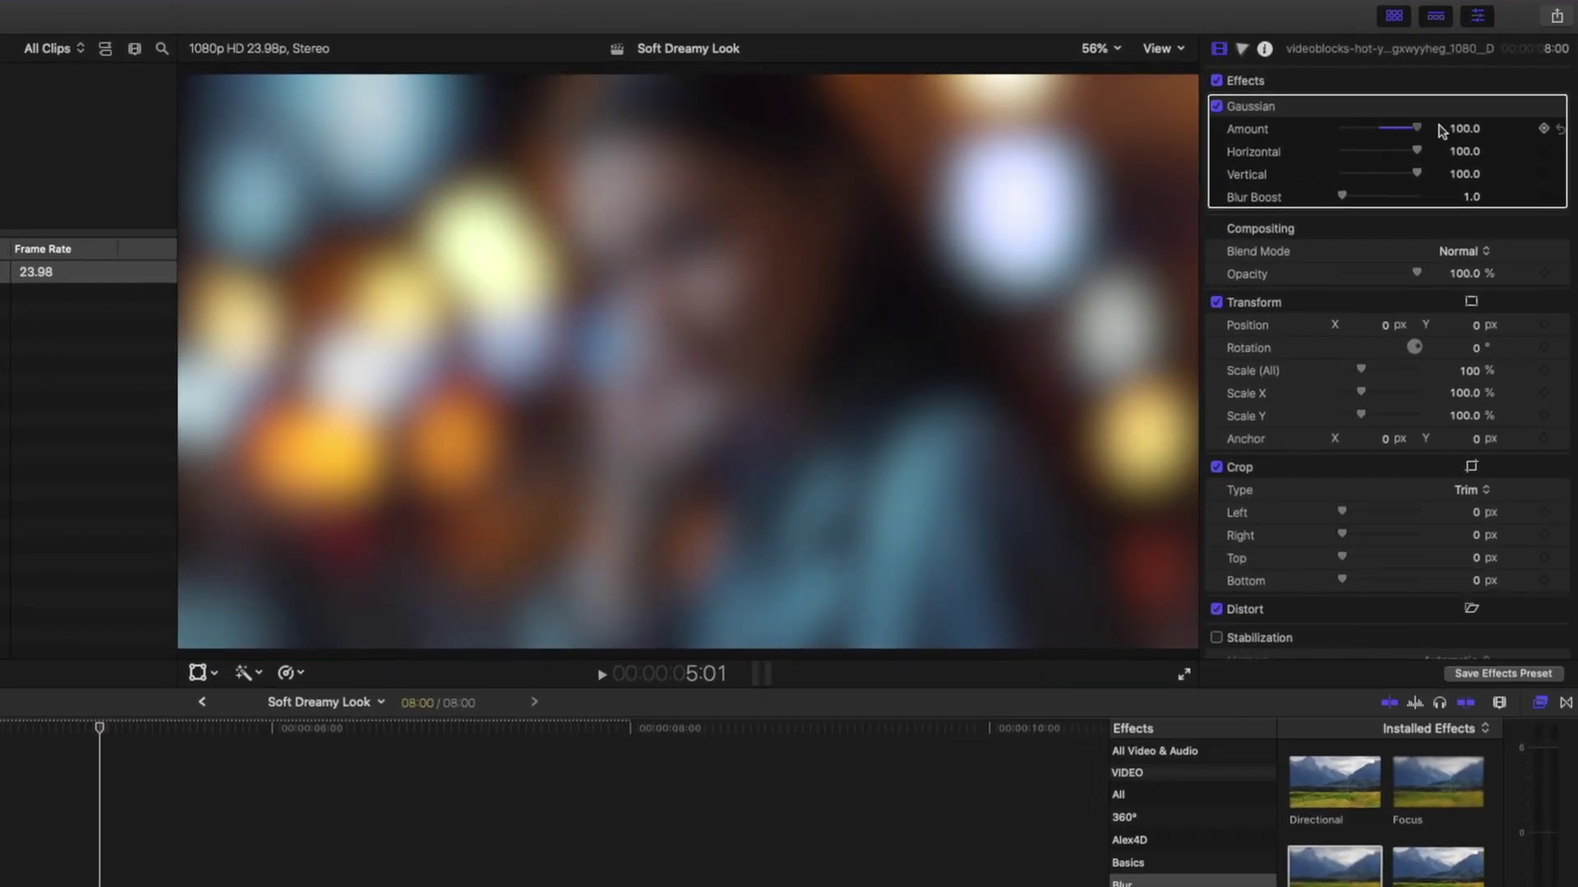
click(1463, 276)
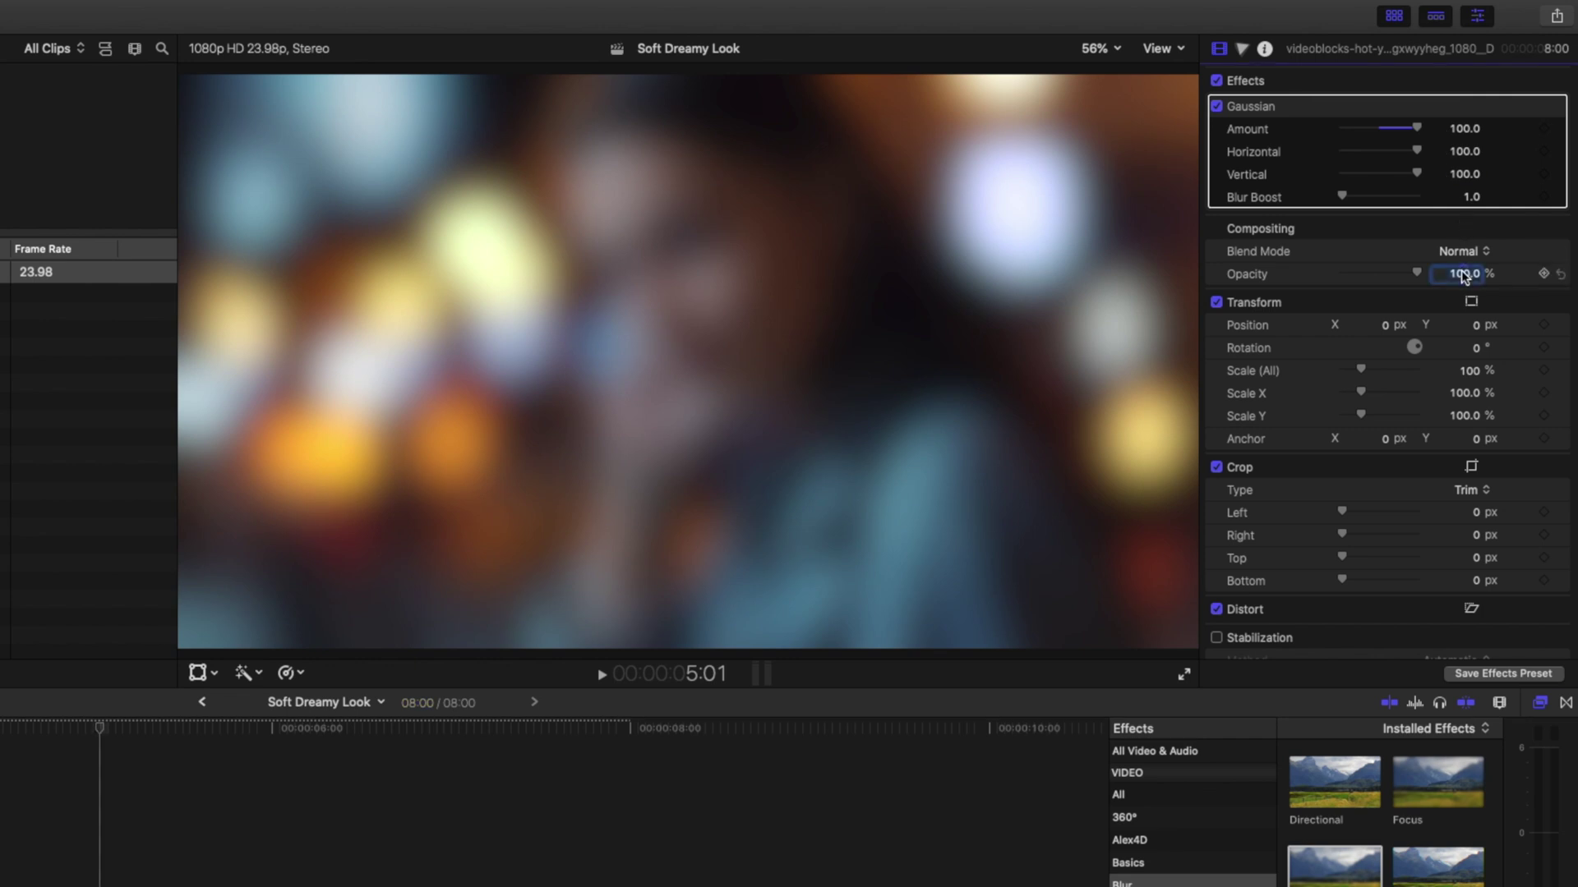
text(50)
key(Return)
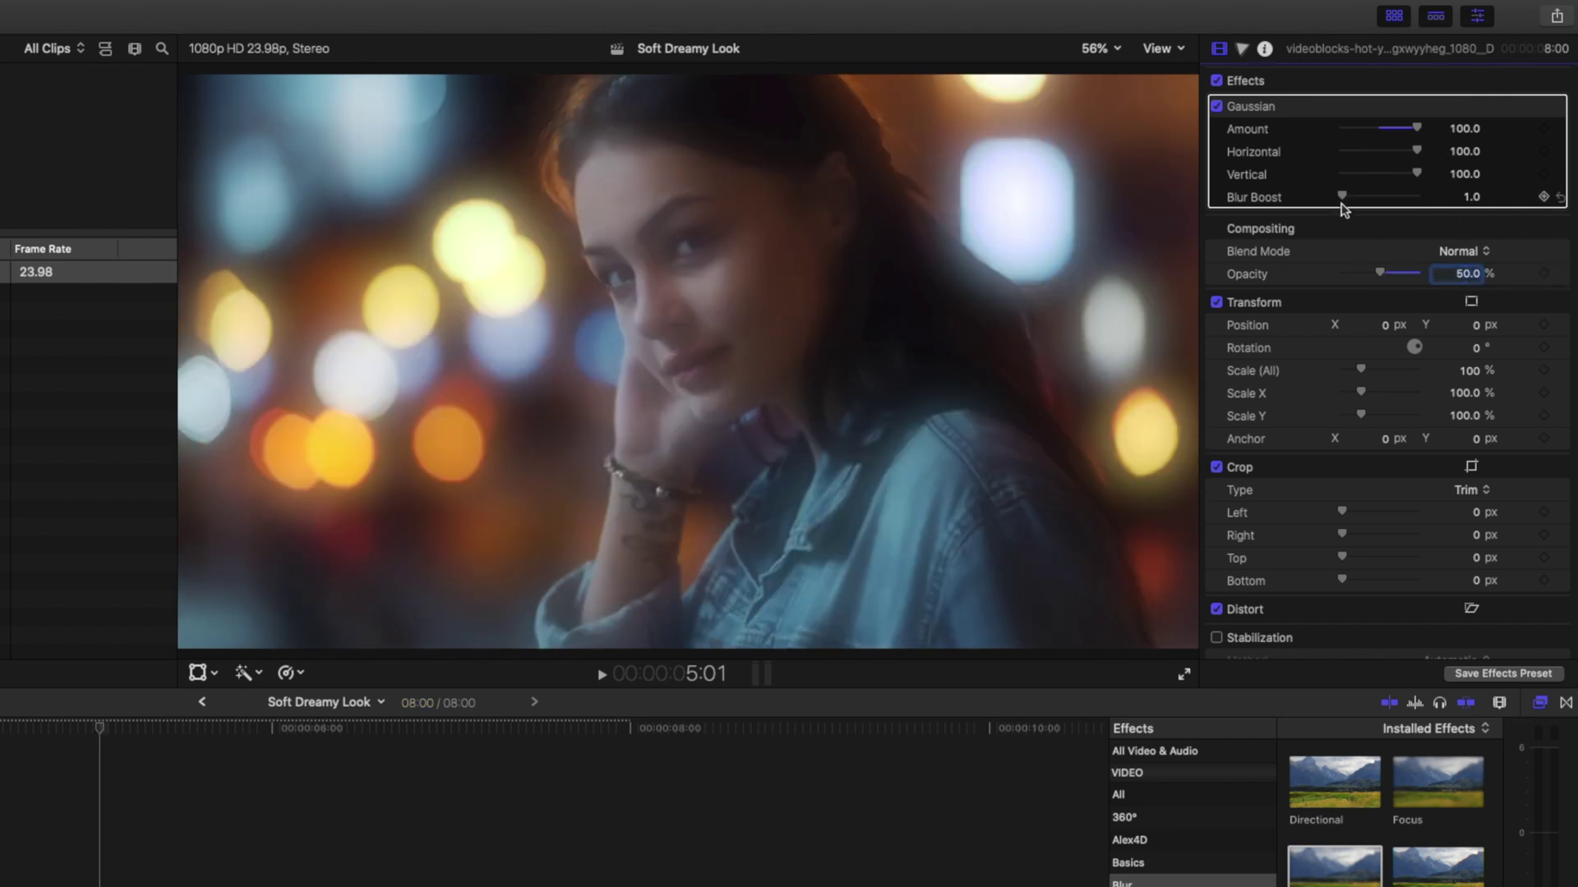
drag(1343, 195, 1345, 198)
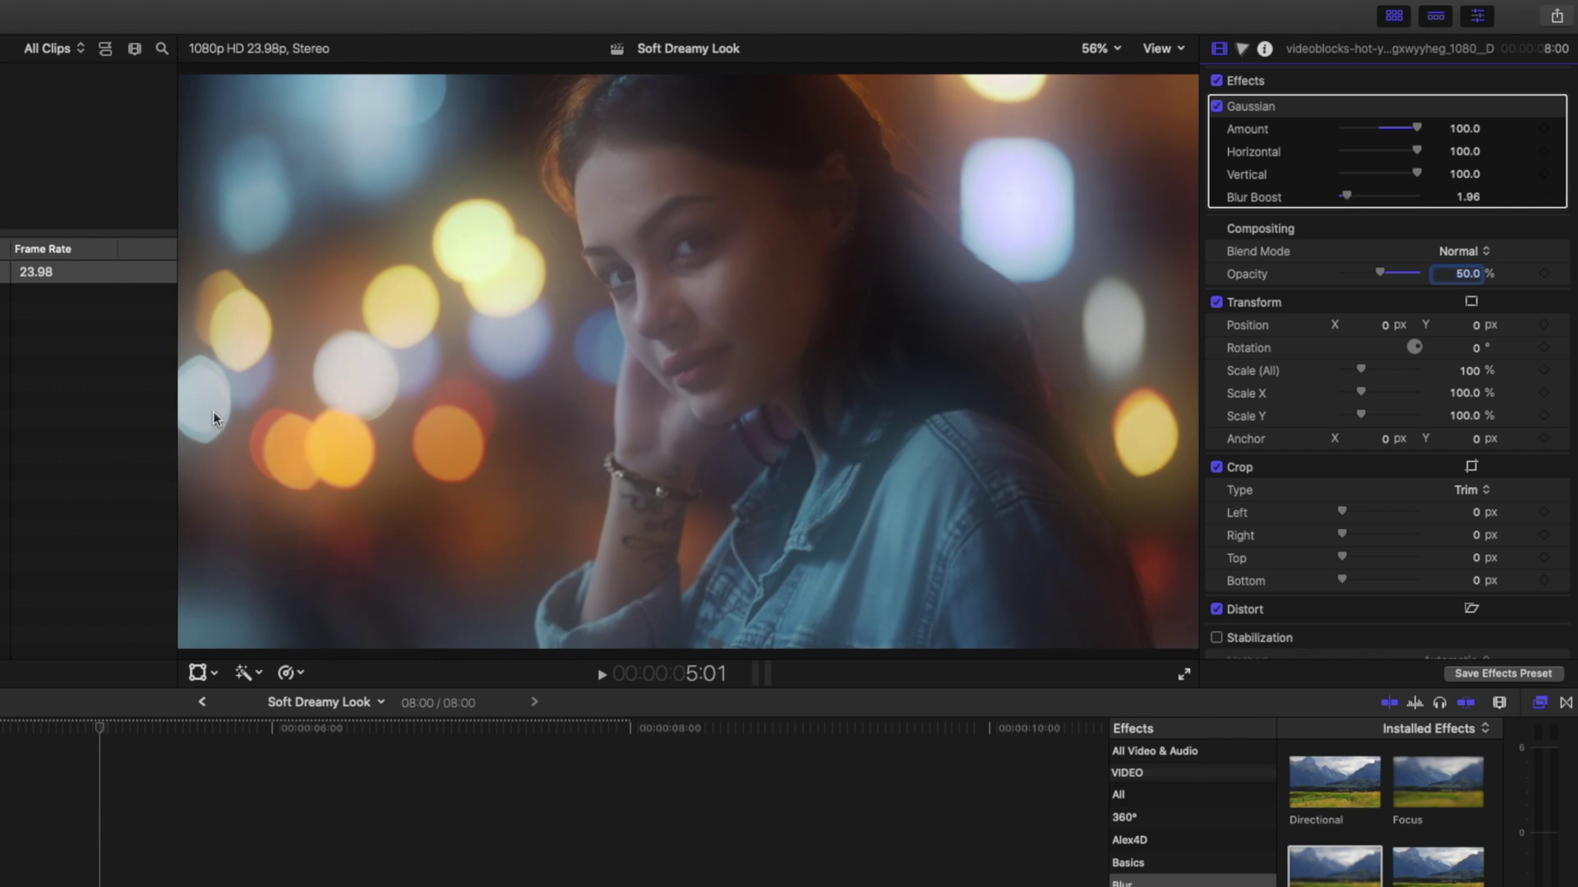
drag(1350, 201, 1354, 202)
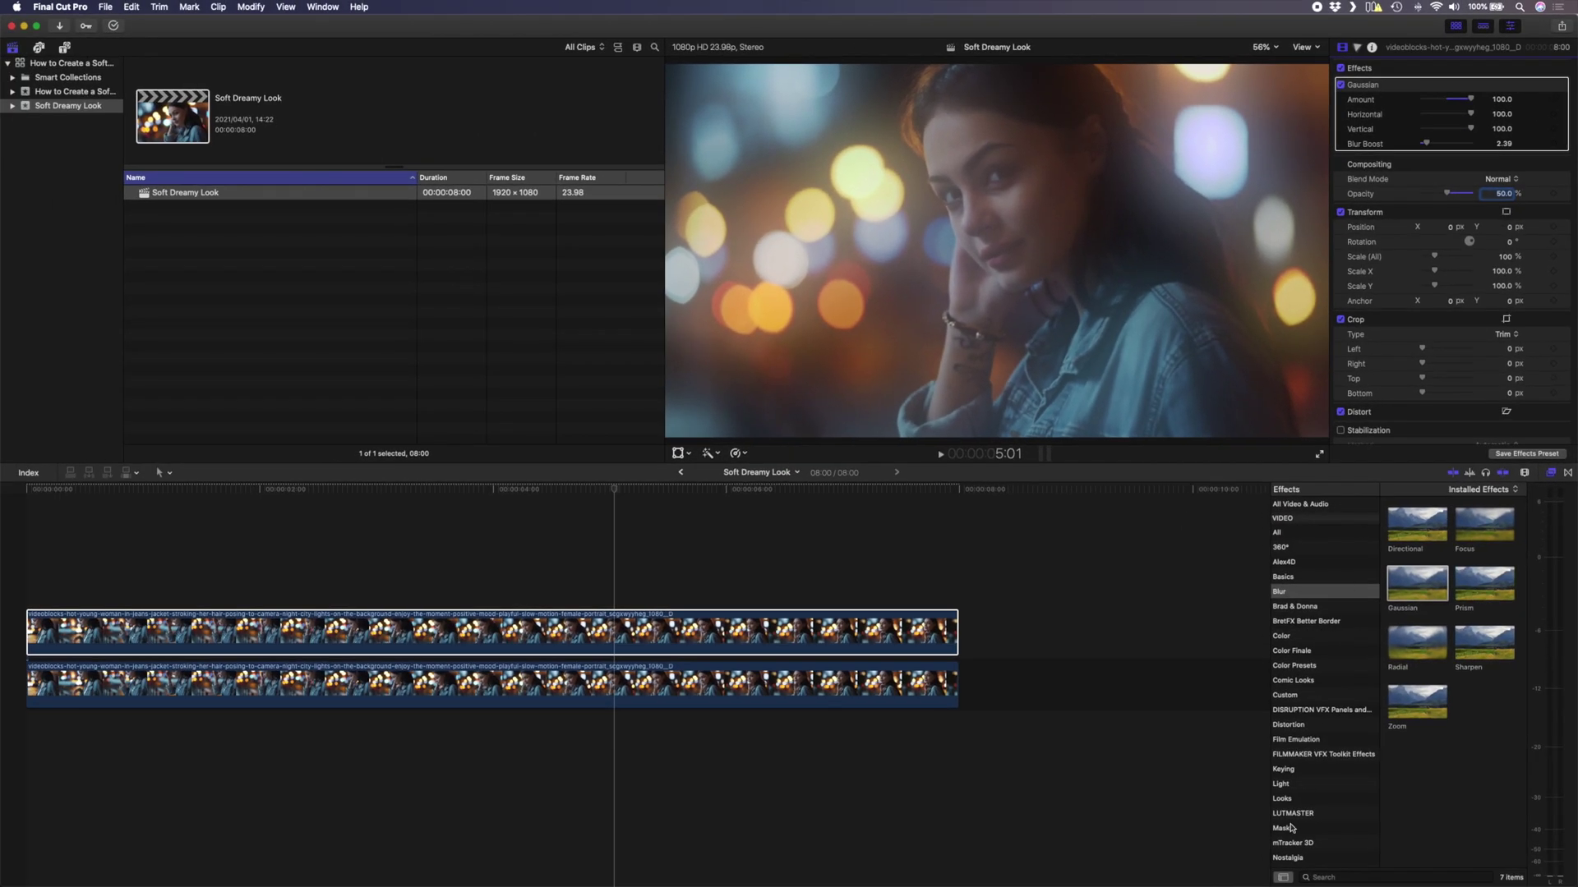
Add an inverted Shape Mask to the blur layer so the face stays sharp
click(1290, 828)
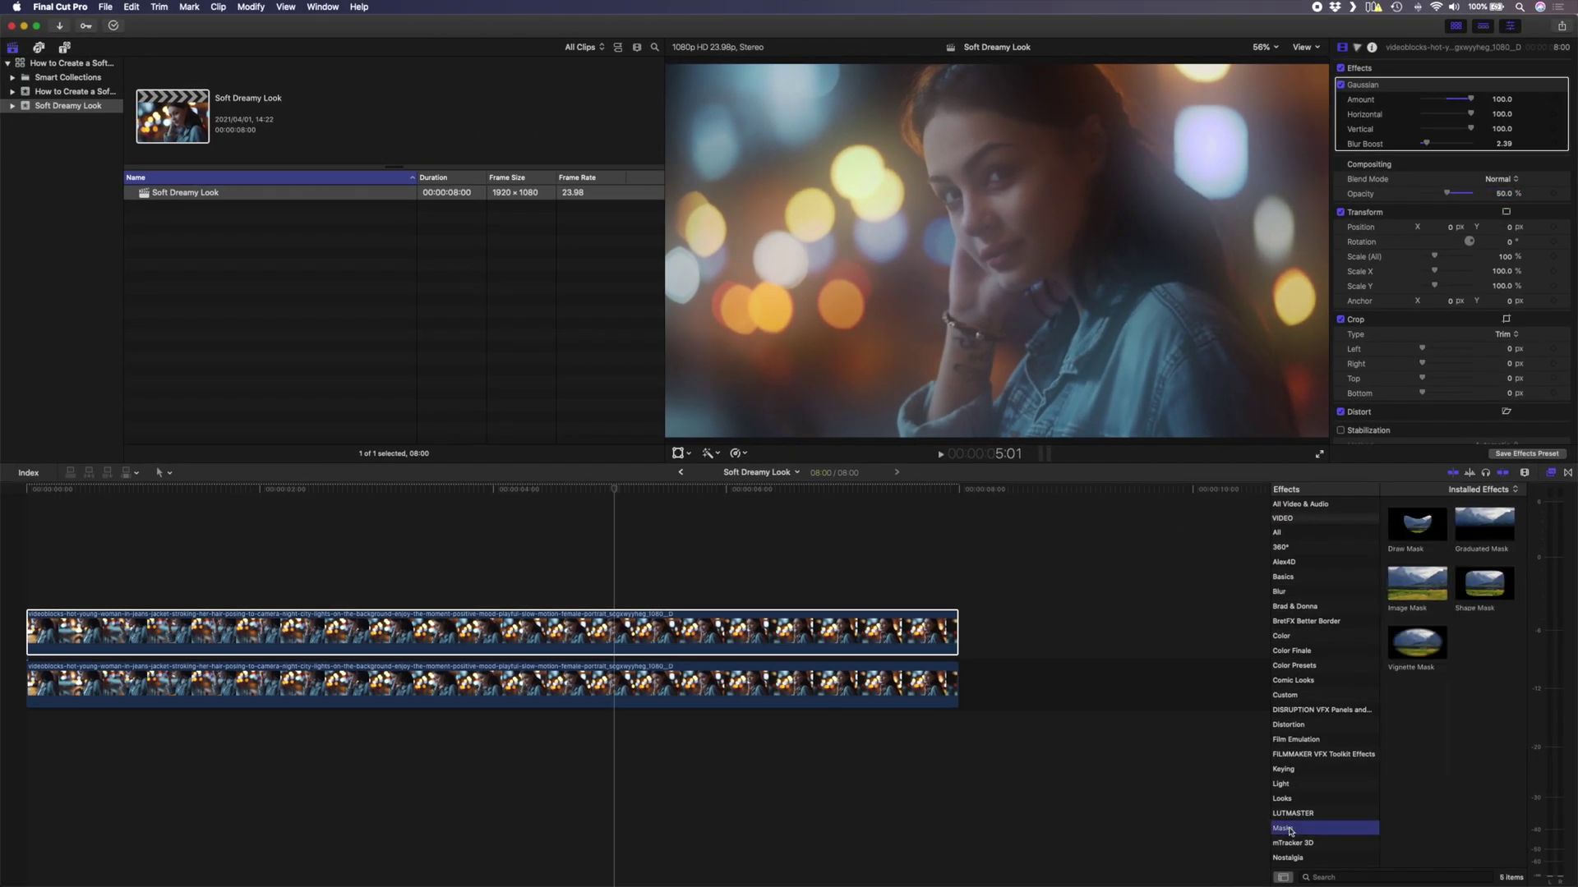
drag(1476, 594, 640, 622)
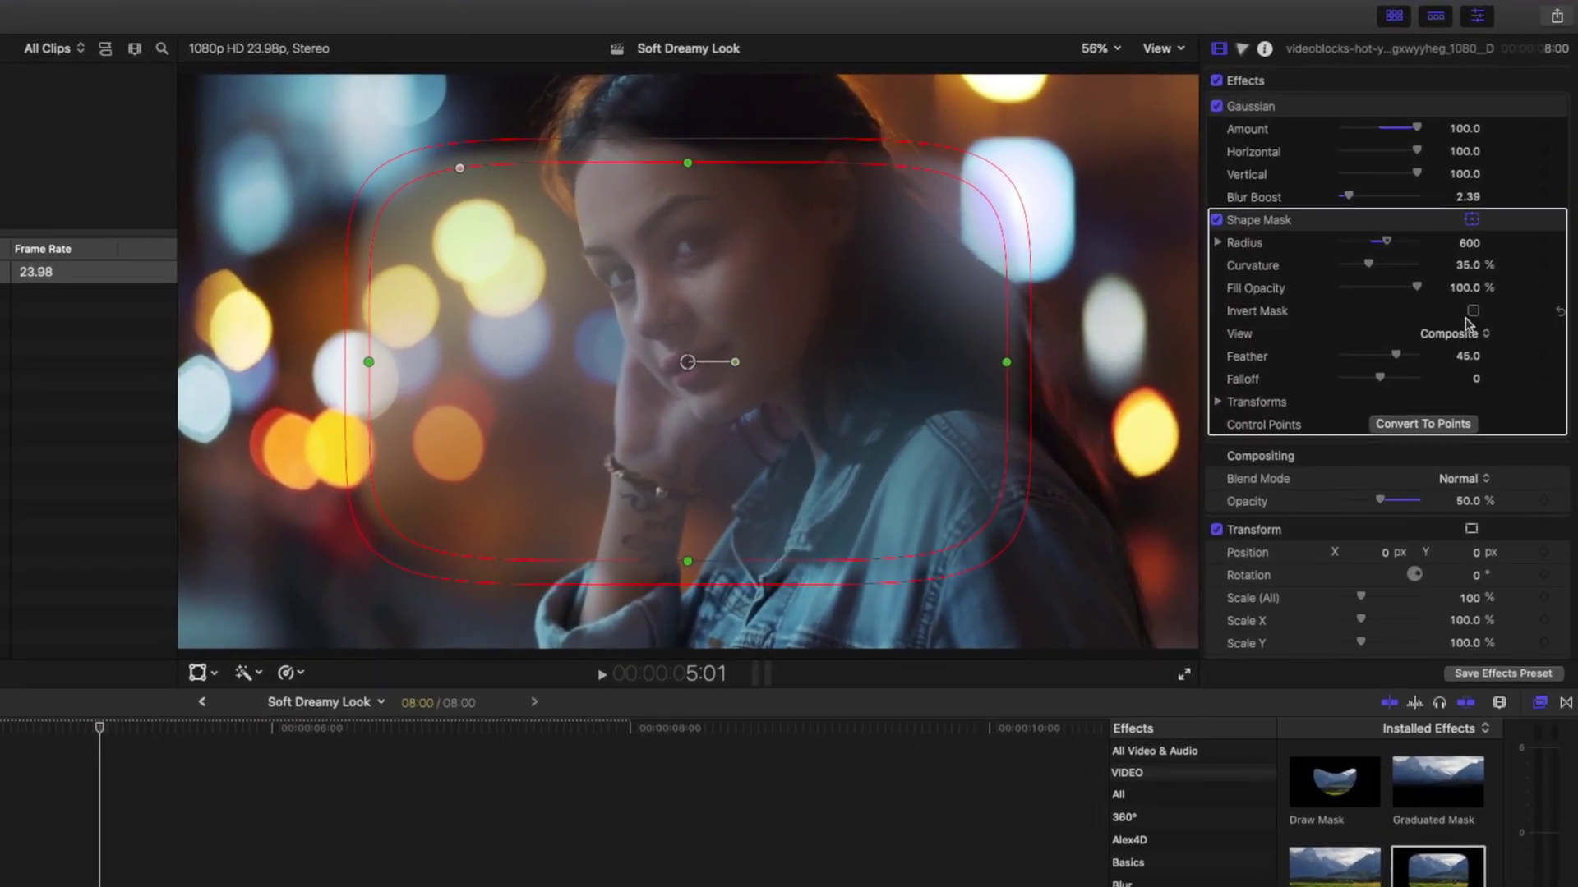
click(1493, 255)
Reshape the mask into a small circle centered on her eyes
drag(459, 168, 695, 172)
drag(1022, 370, 853, 365)
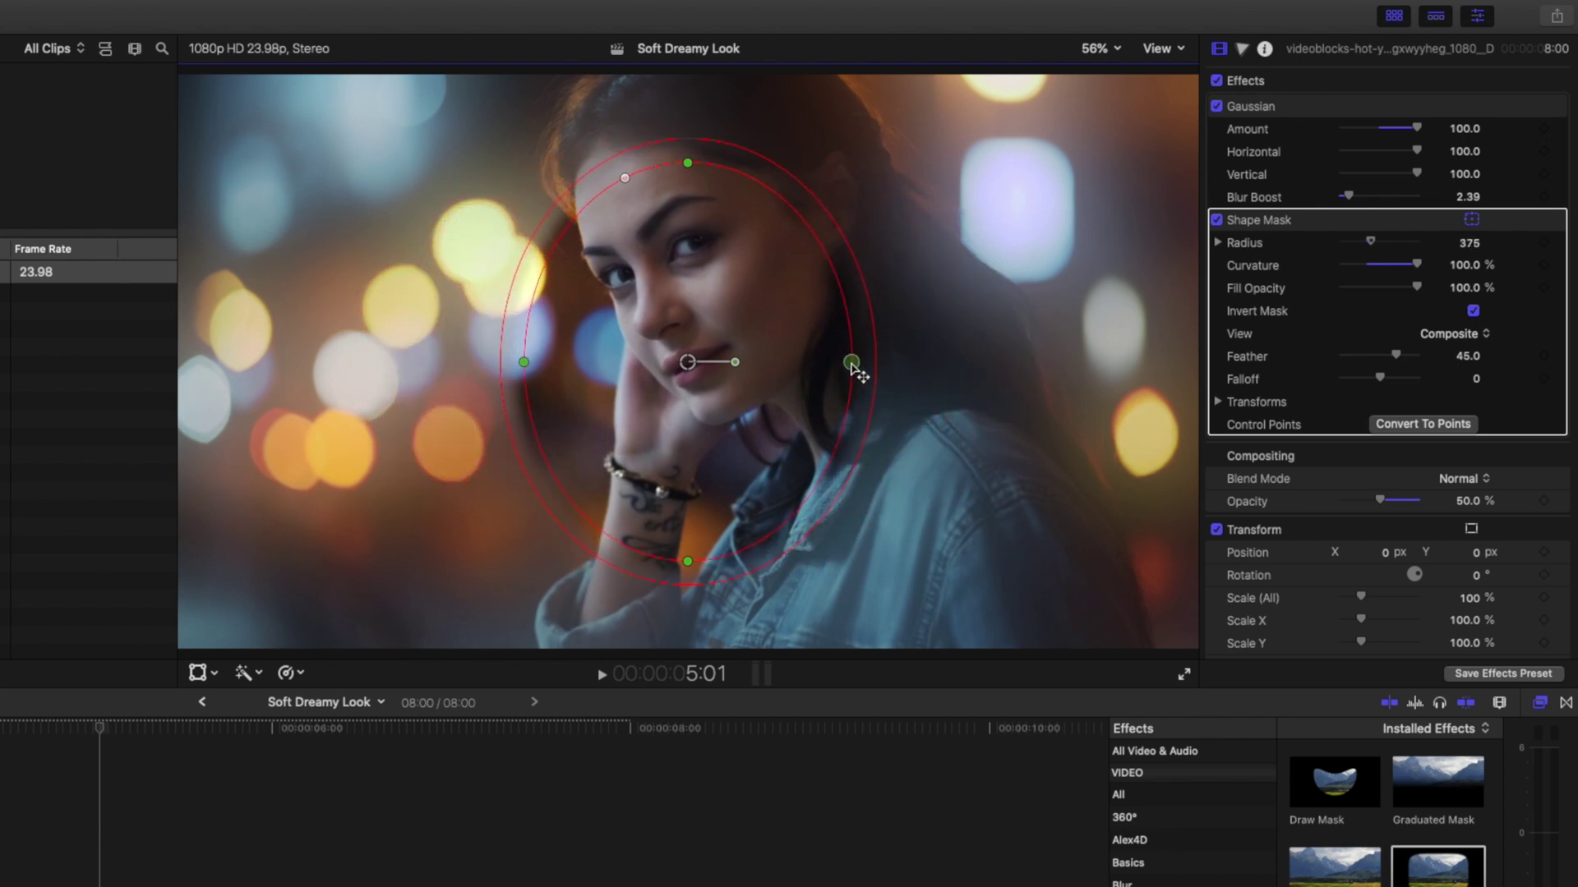
drag(689, 164, 687, 244)
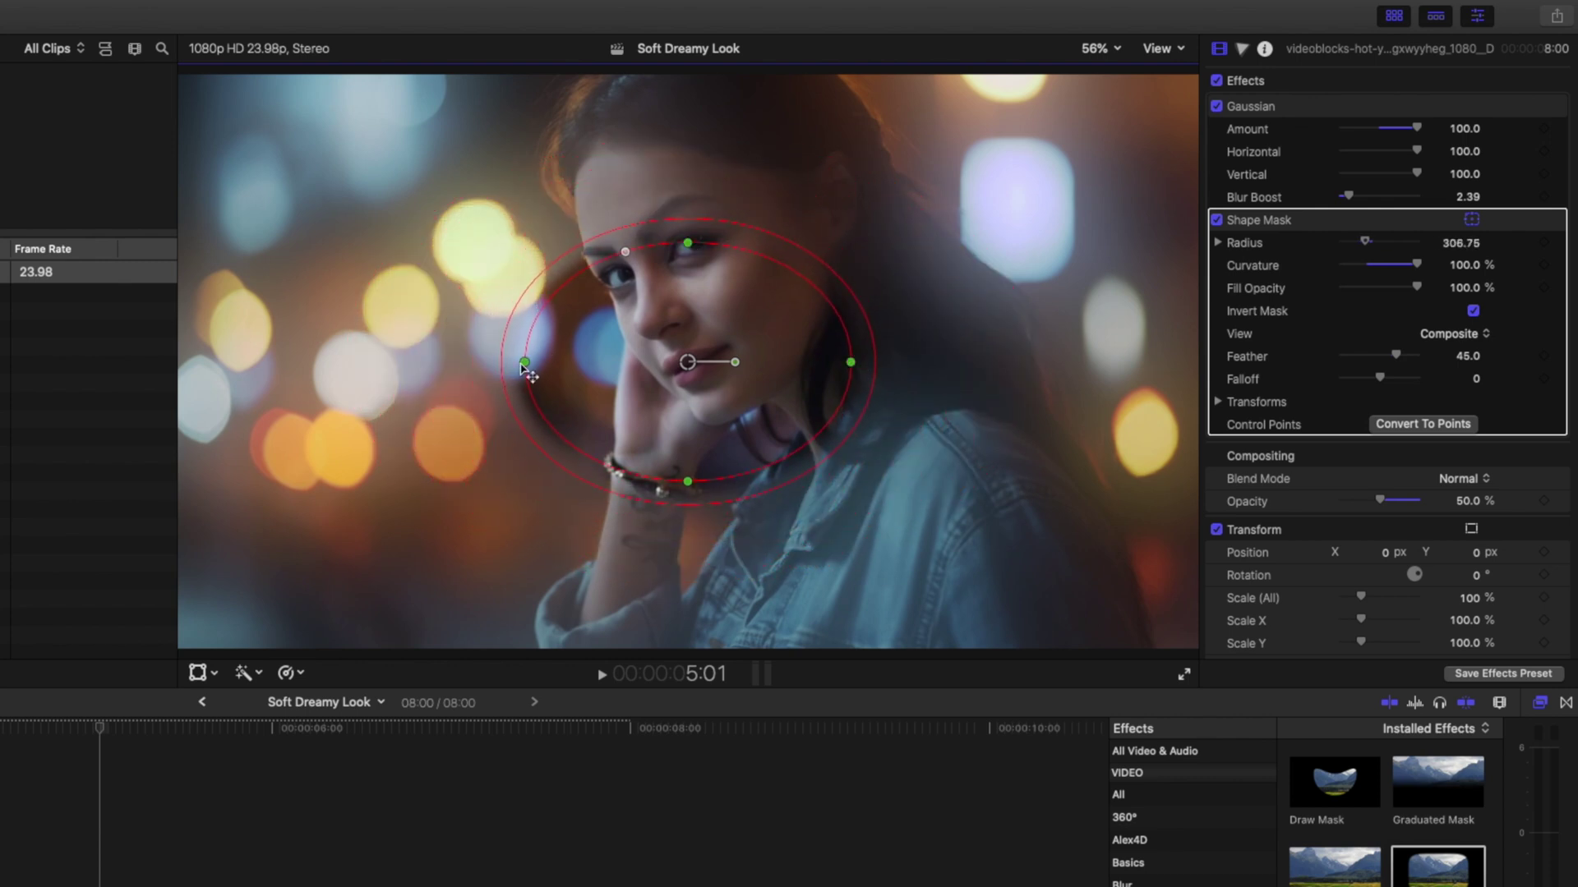
drag(524, 363, 557, 362)
drag(687, 361, 641, 271)
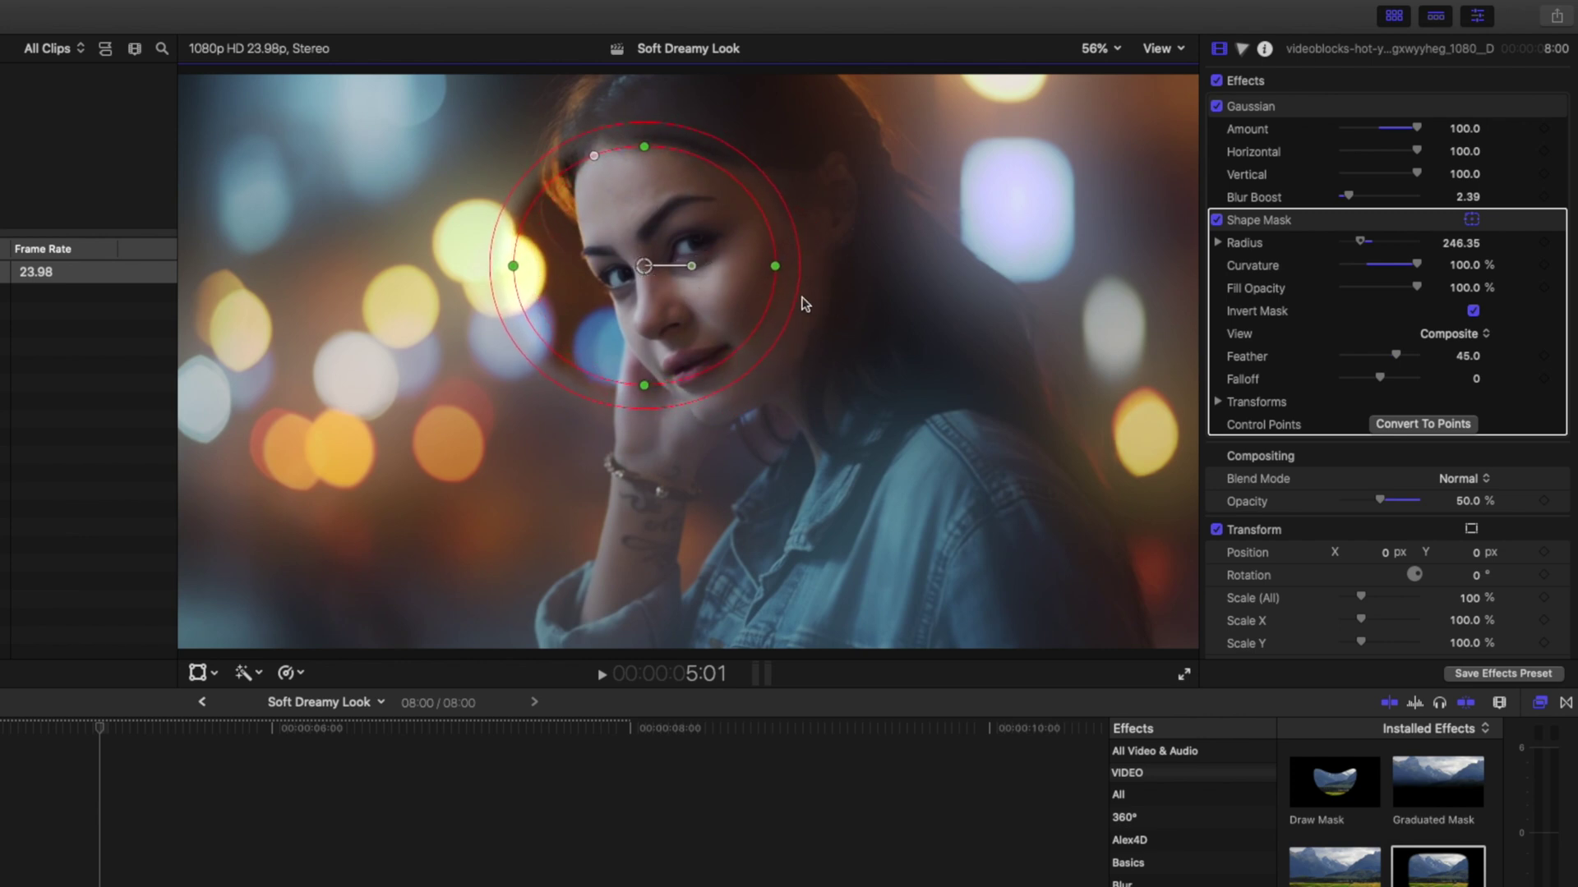
Feather the mask edge out to 426, toggling the mask off and on to compare
drag(773, 328, 983, 389)
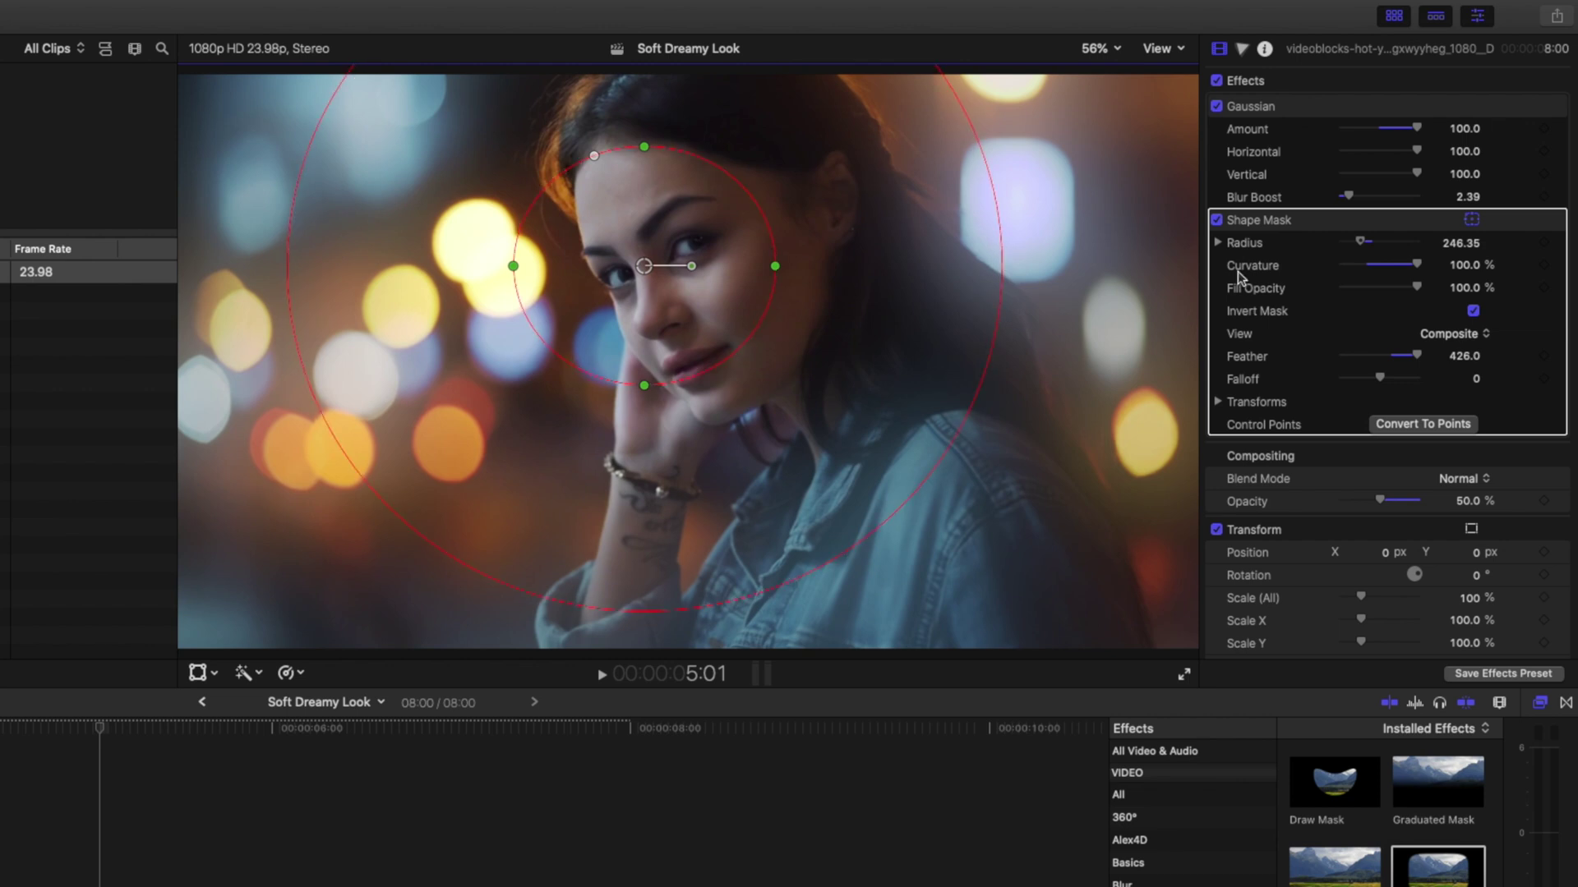
click(1217, 220)
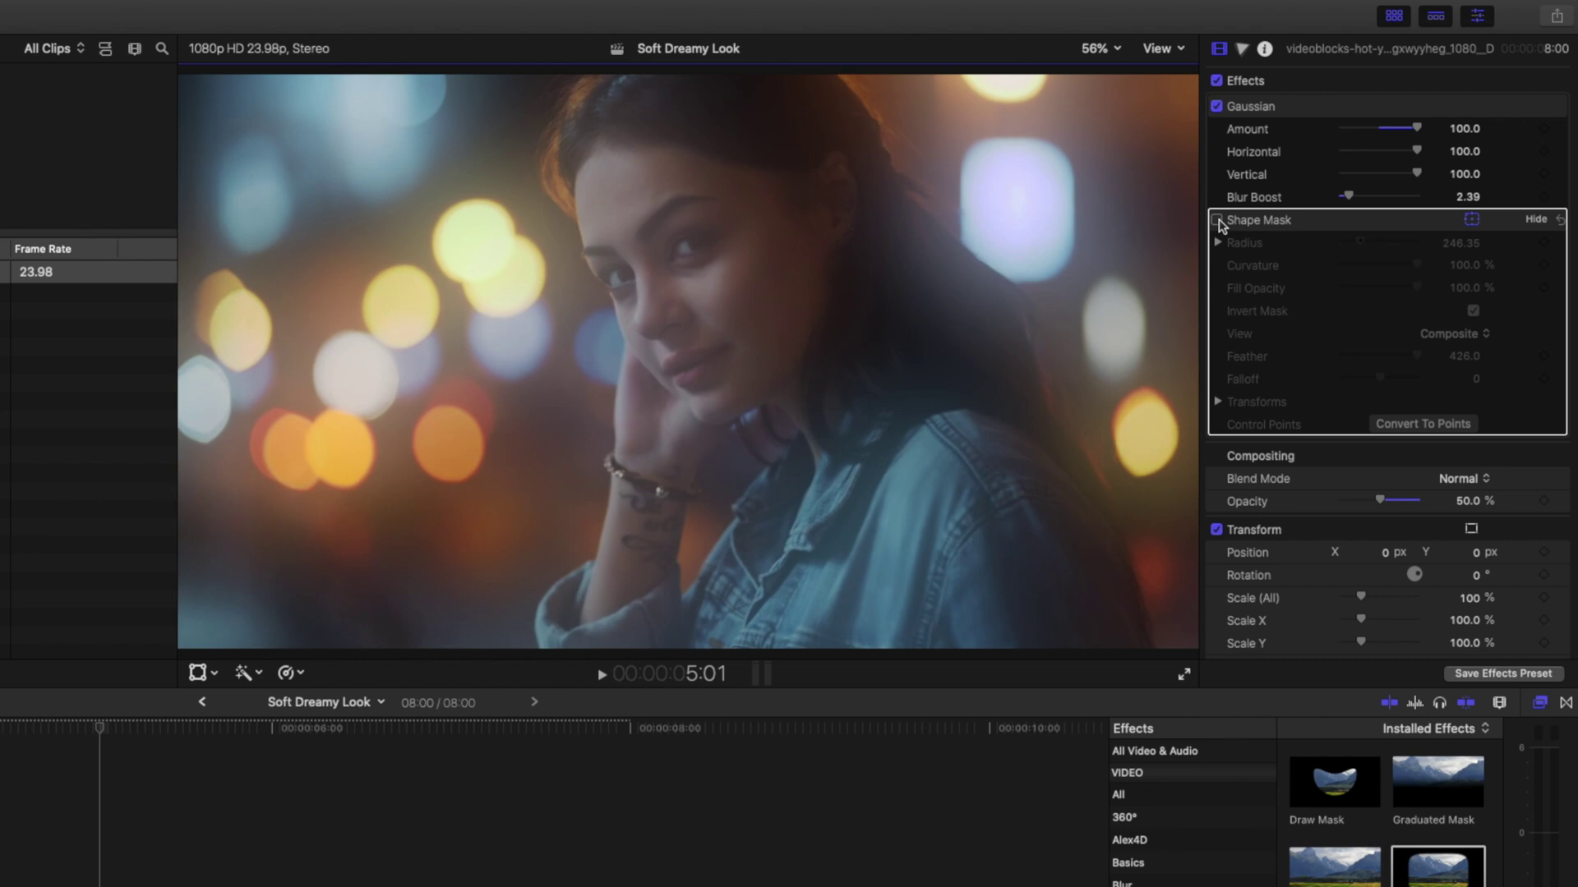
click(1217, 220)
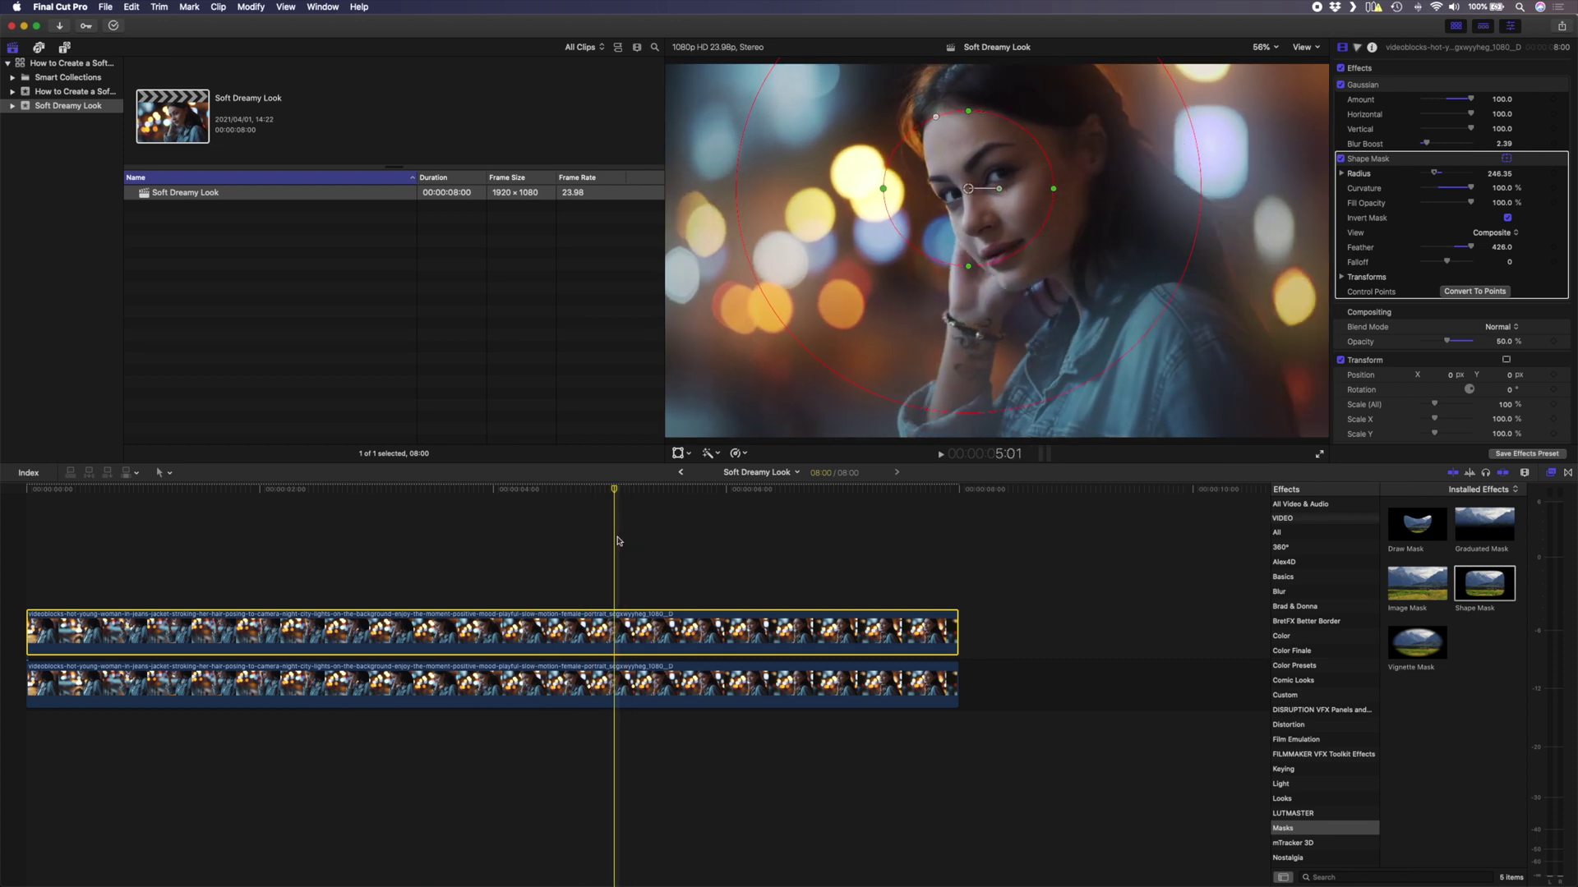
Expand the mask's Transforms settings and show the clip's animation keyframe lanes
click(1343, 280)
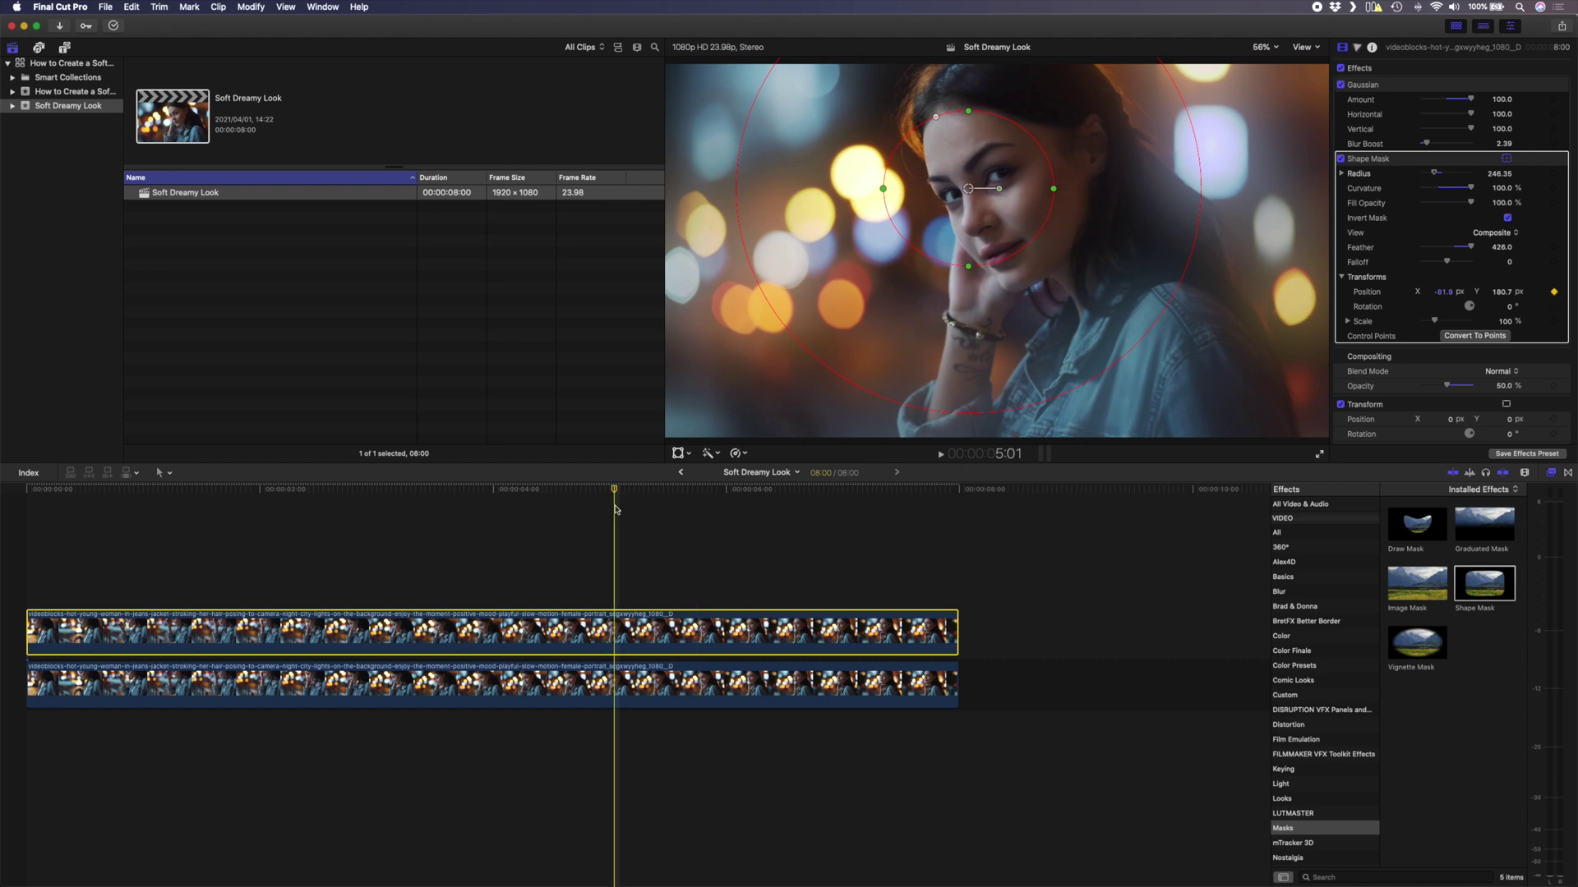
key(ctrl+v)
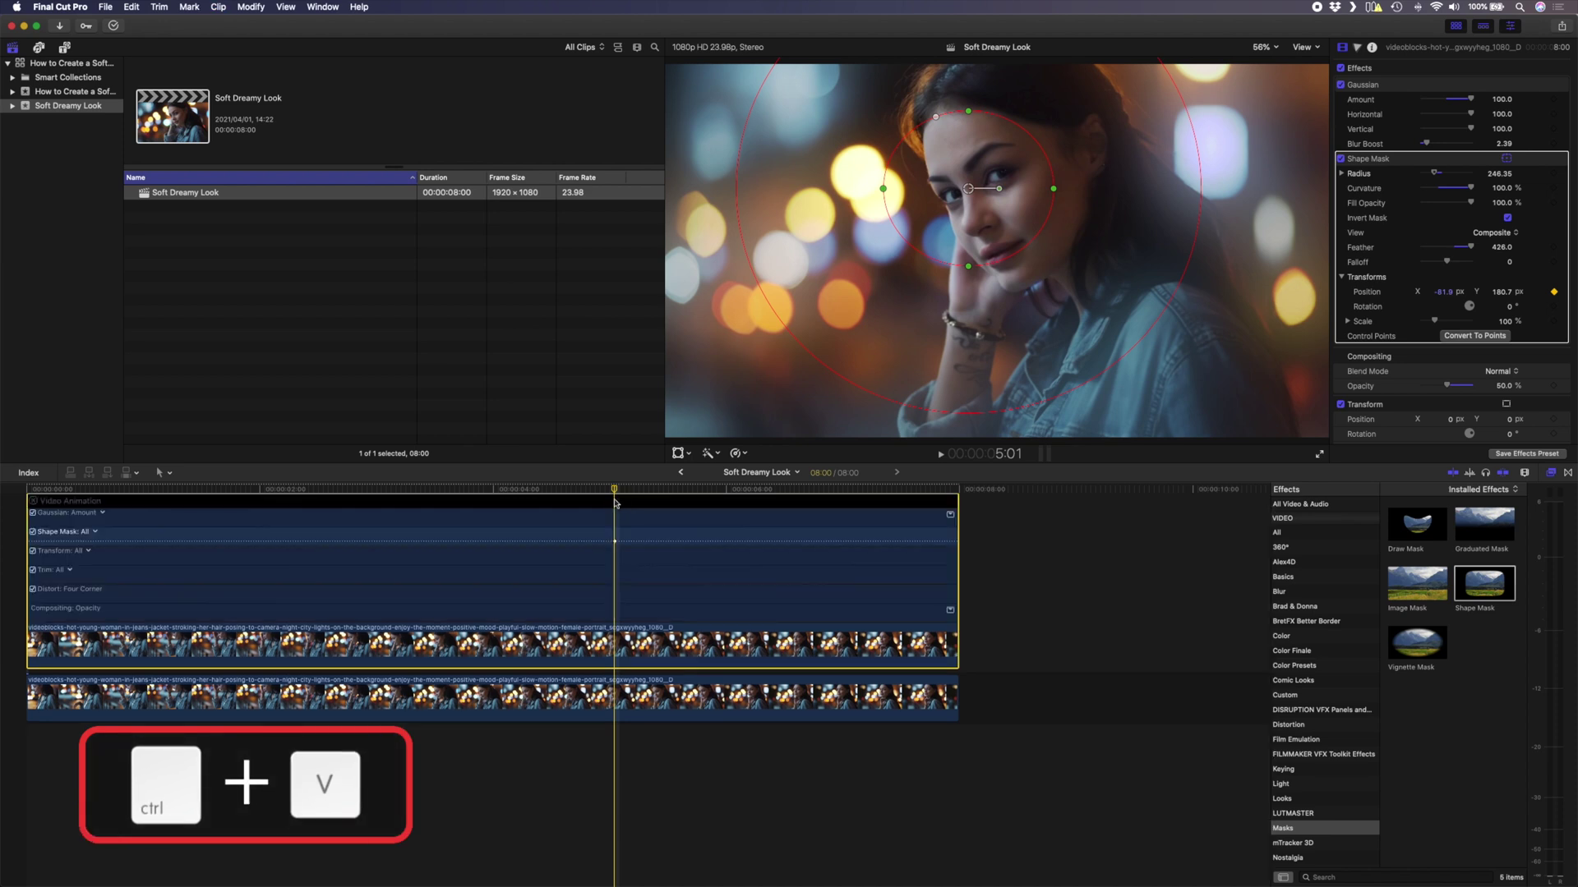
Keyframe the mask over her face at the first and last frames of the clip
key(Home)
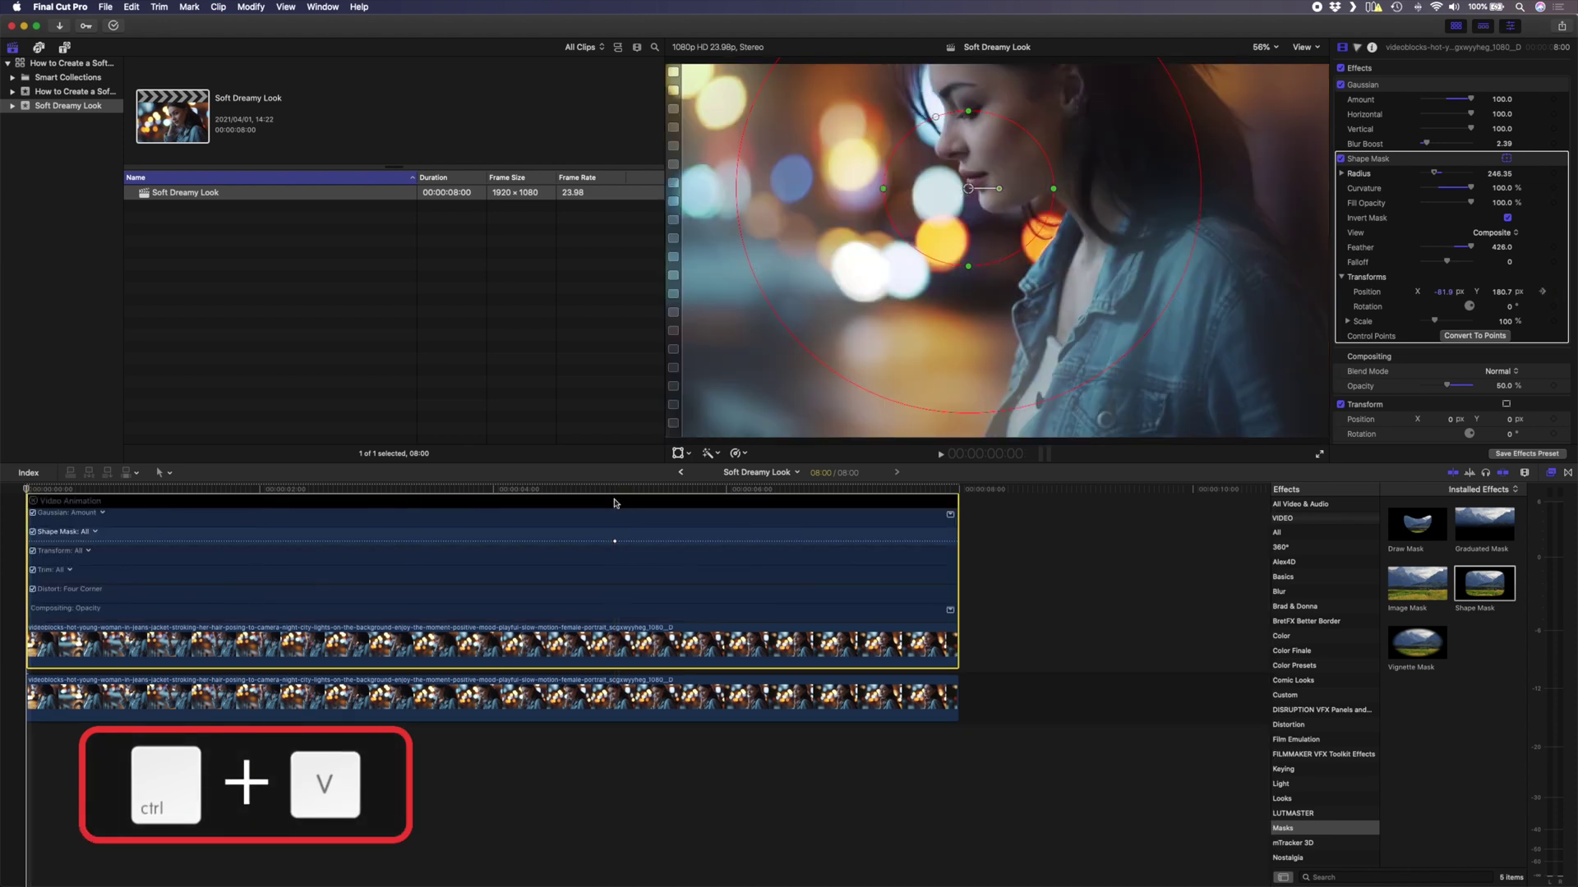
drag(972, 192, 953, 115)
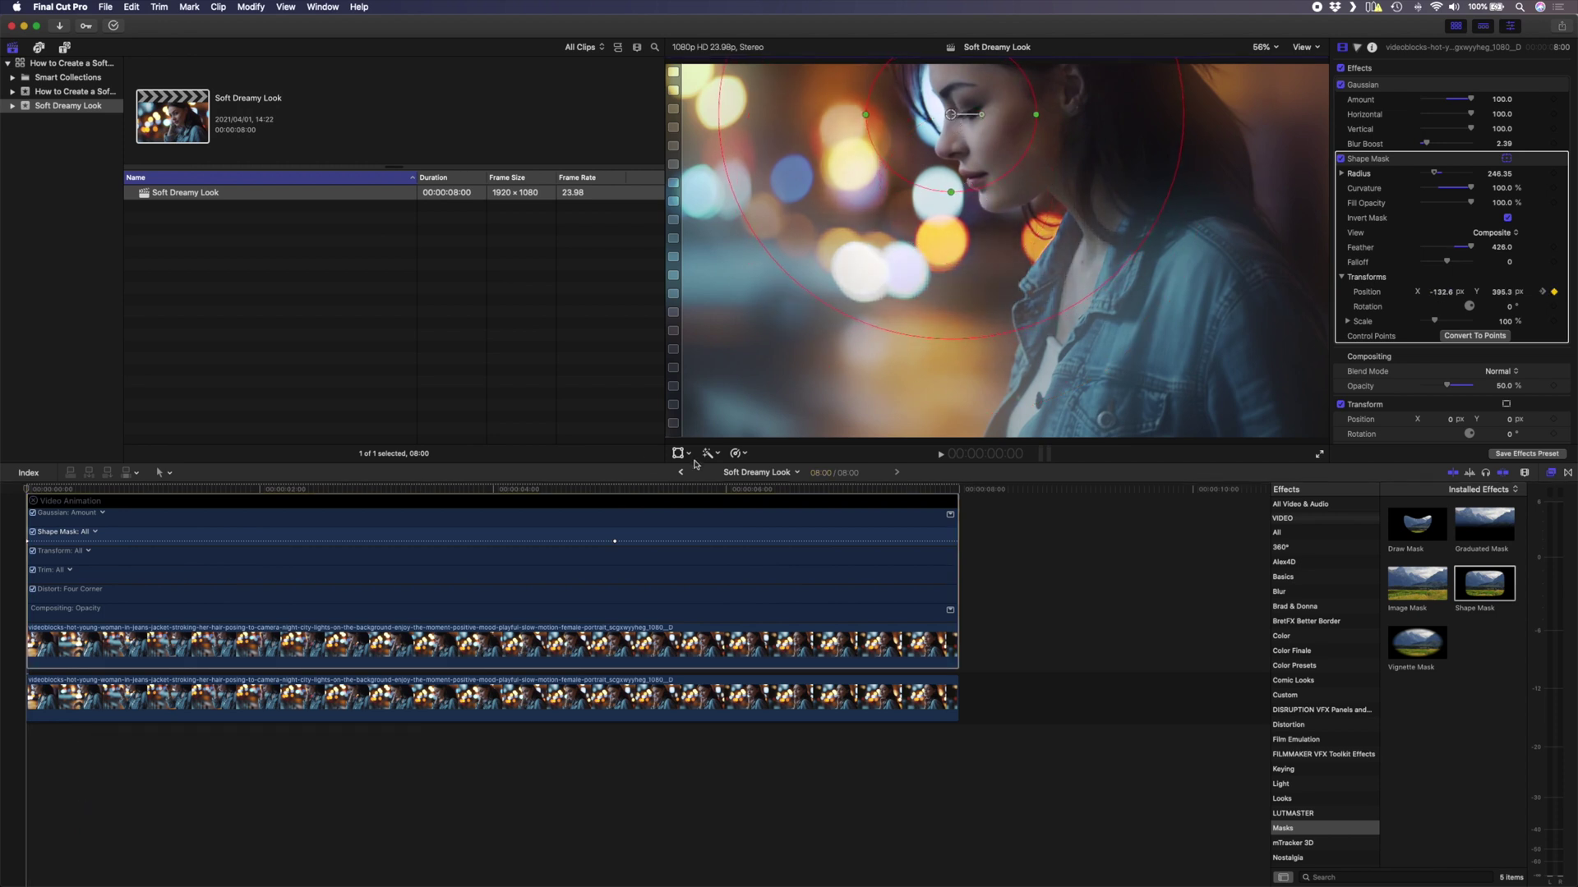
key(End)
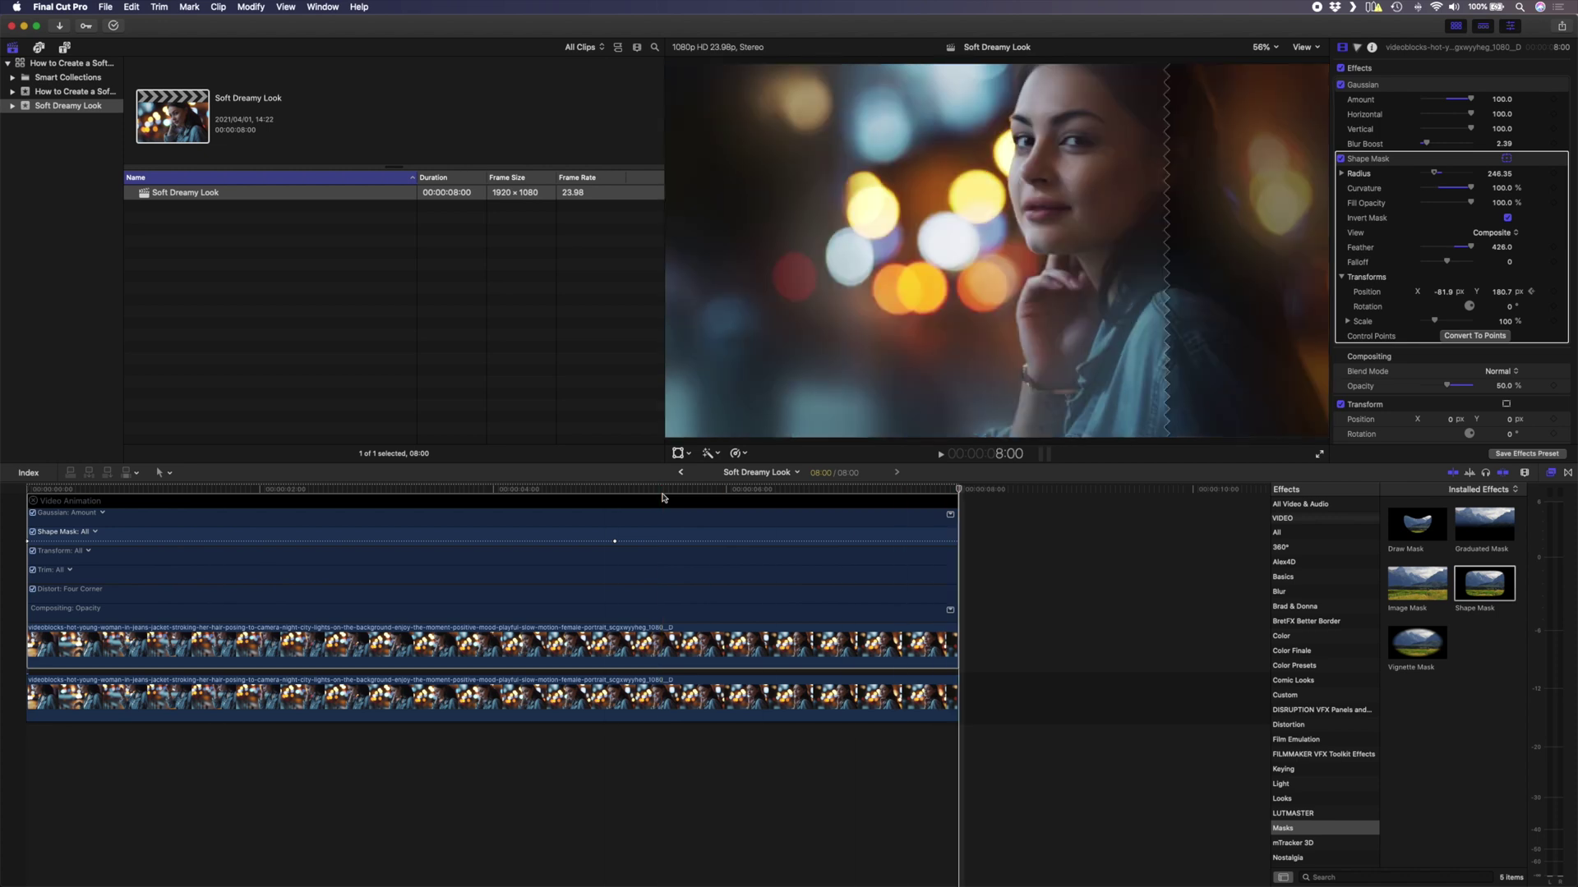
key(Left)
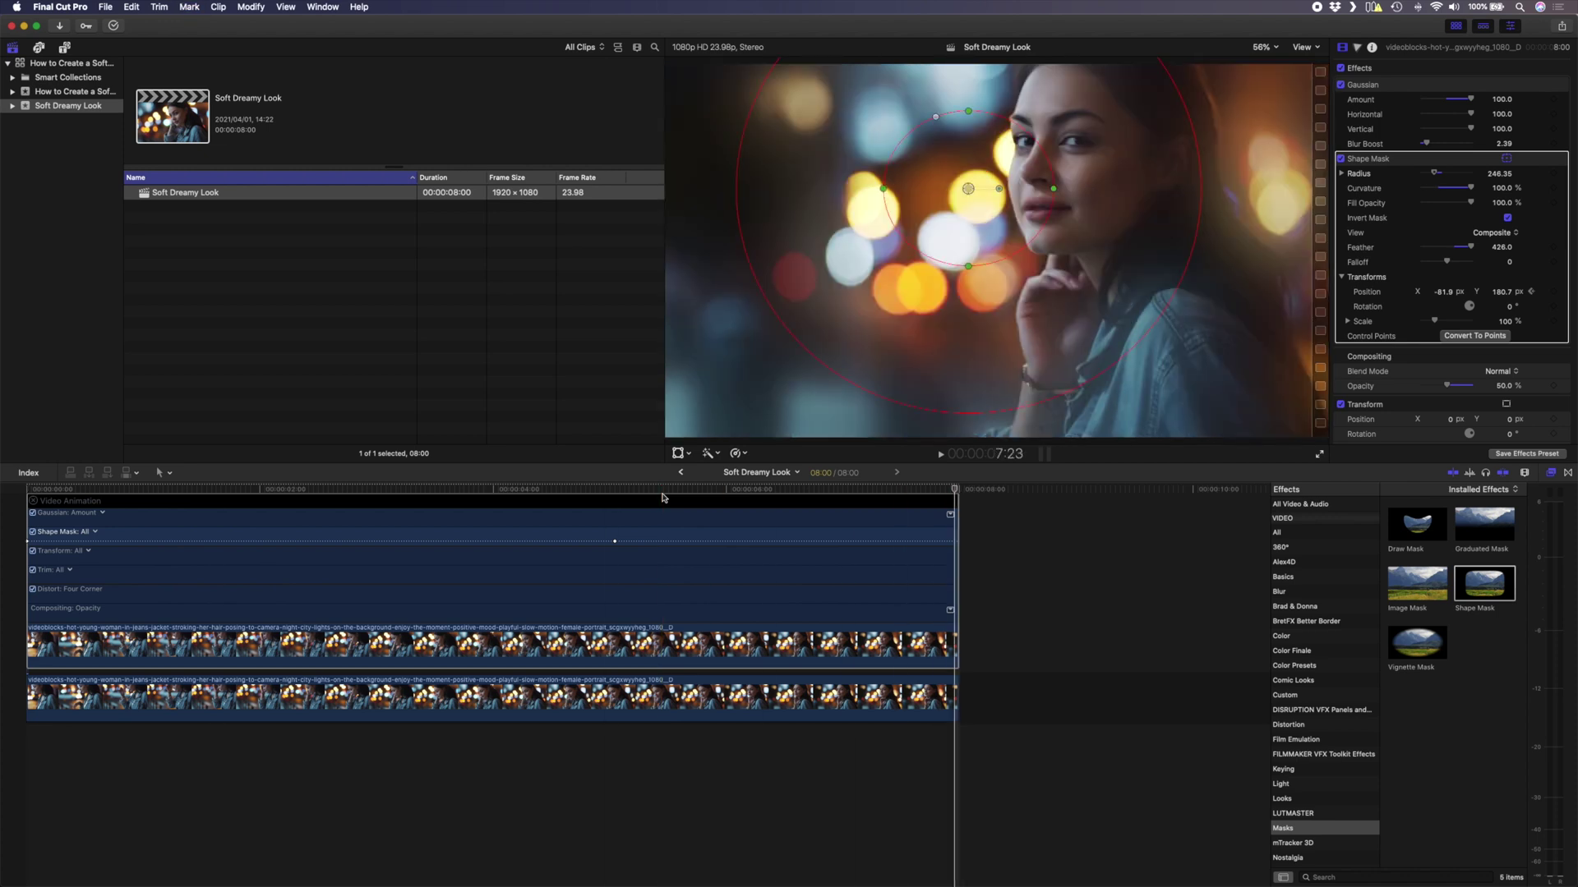
drag(968, 191, 1045, 141)
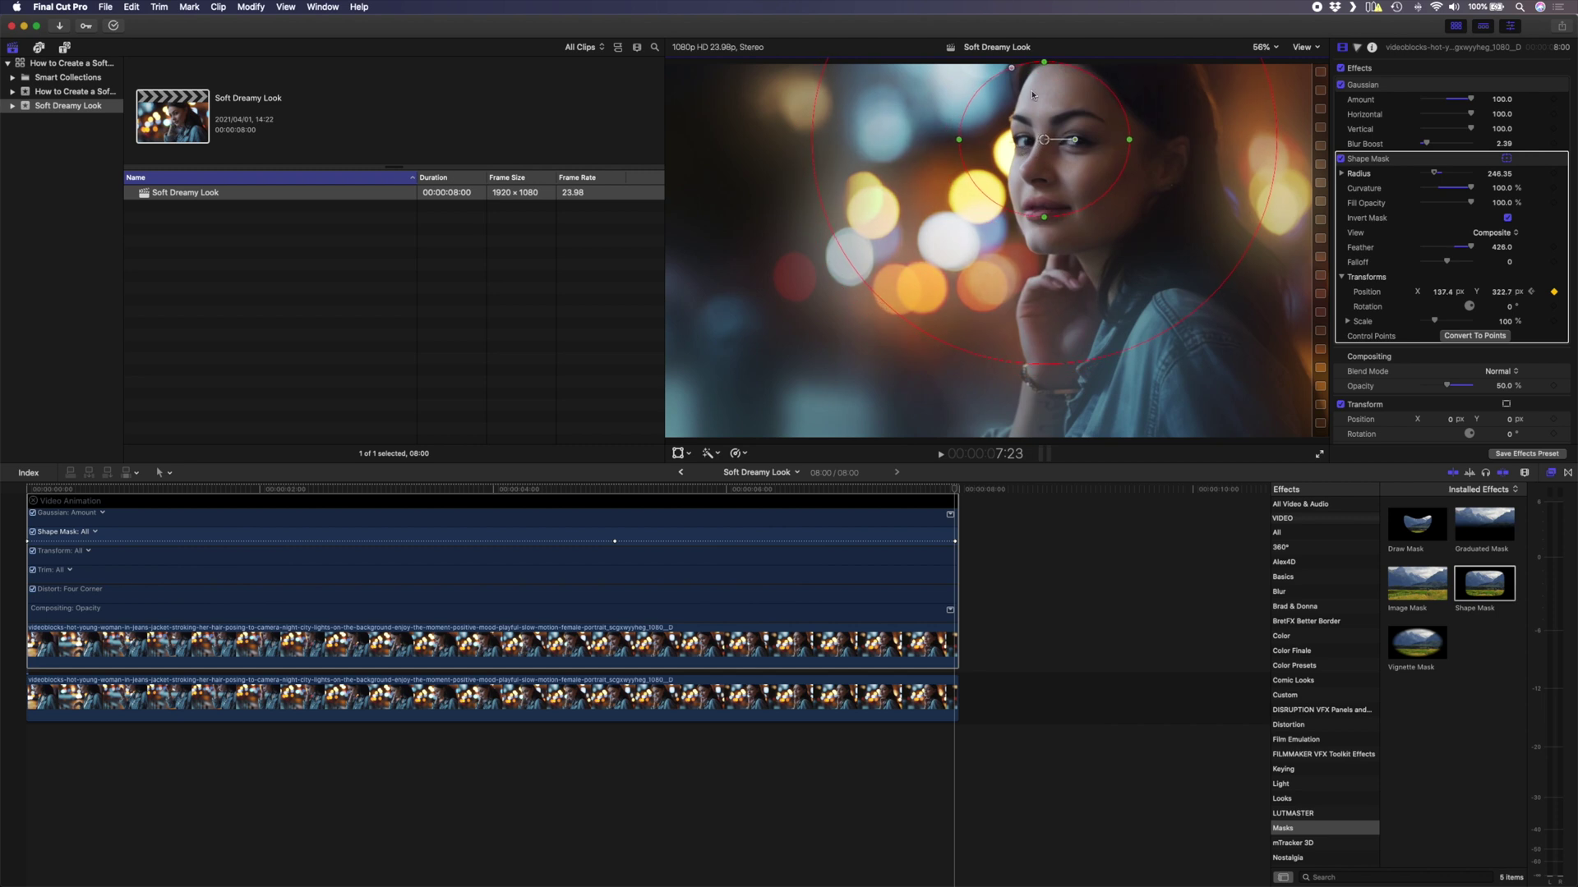
Add mask position keyframes on her face at about 2s, 1s, 3:16 and 6:13
click(303, 489)
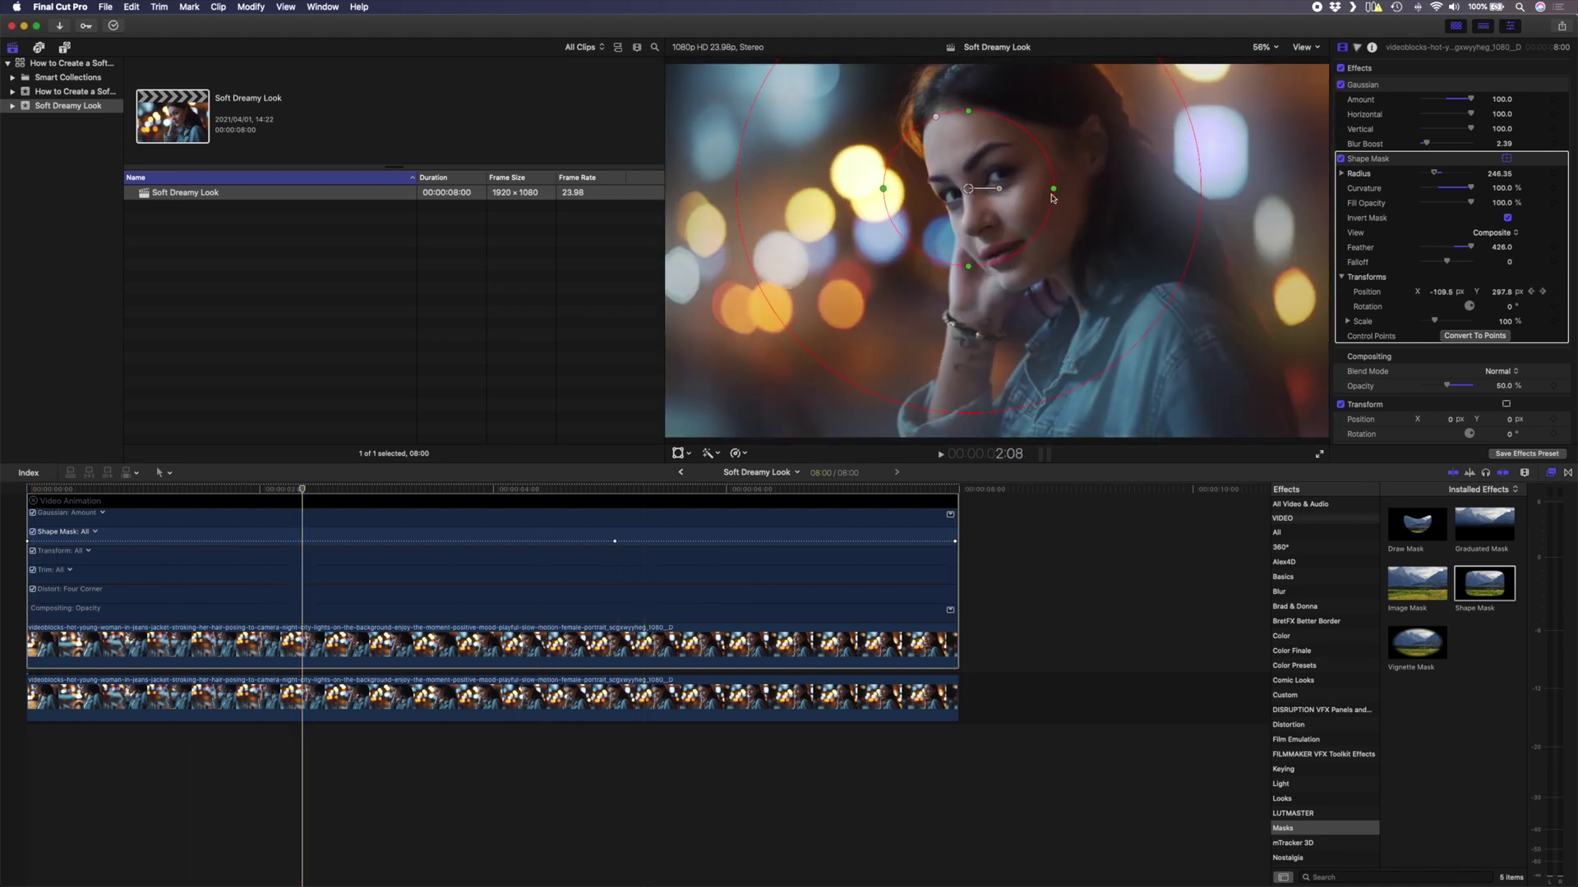
drag(959, 148, 1066, 123)
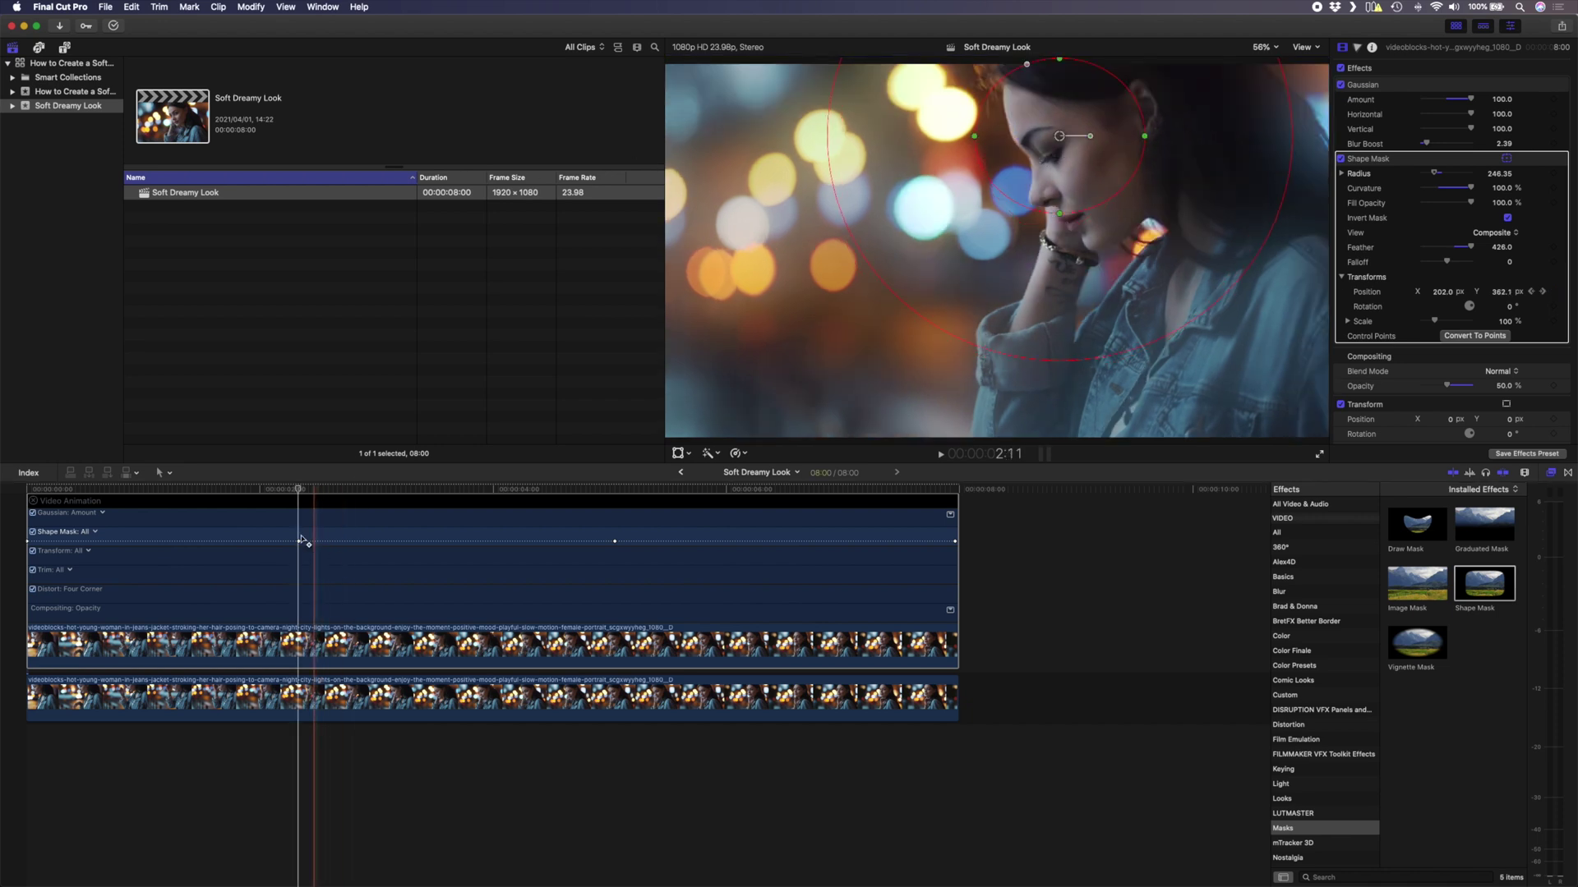
click(151, 553)
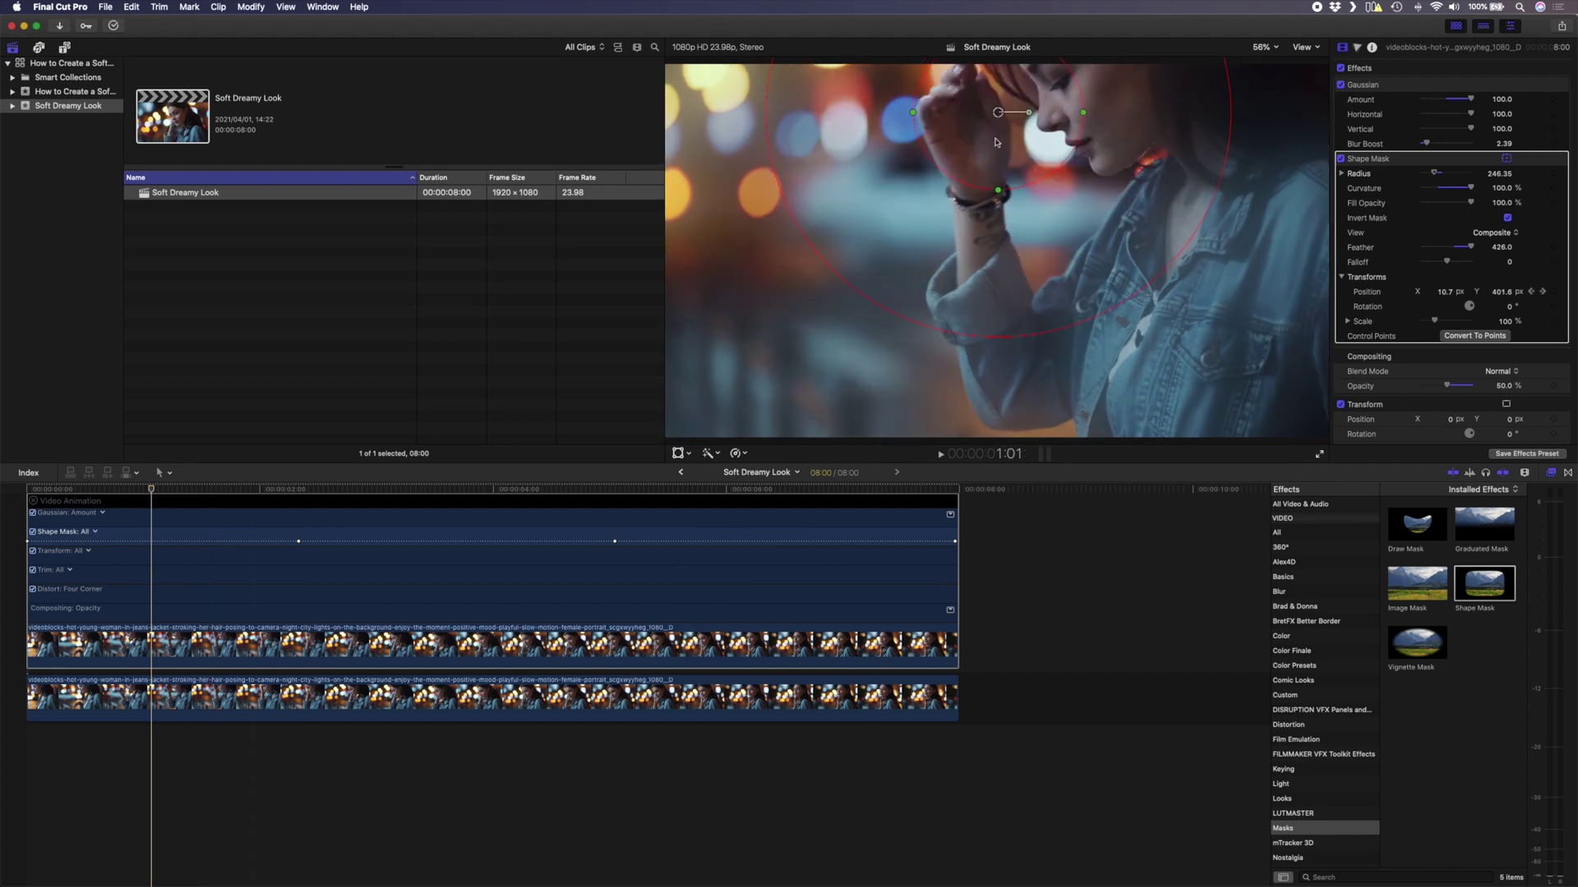
drag(998, 113, 1045, 87)
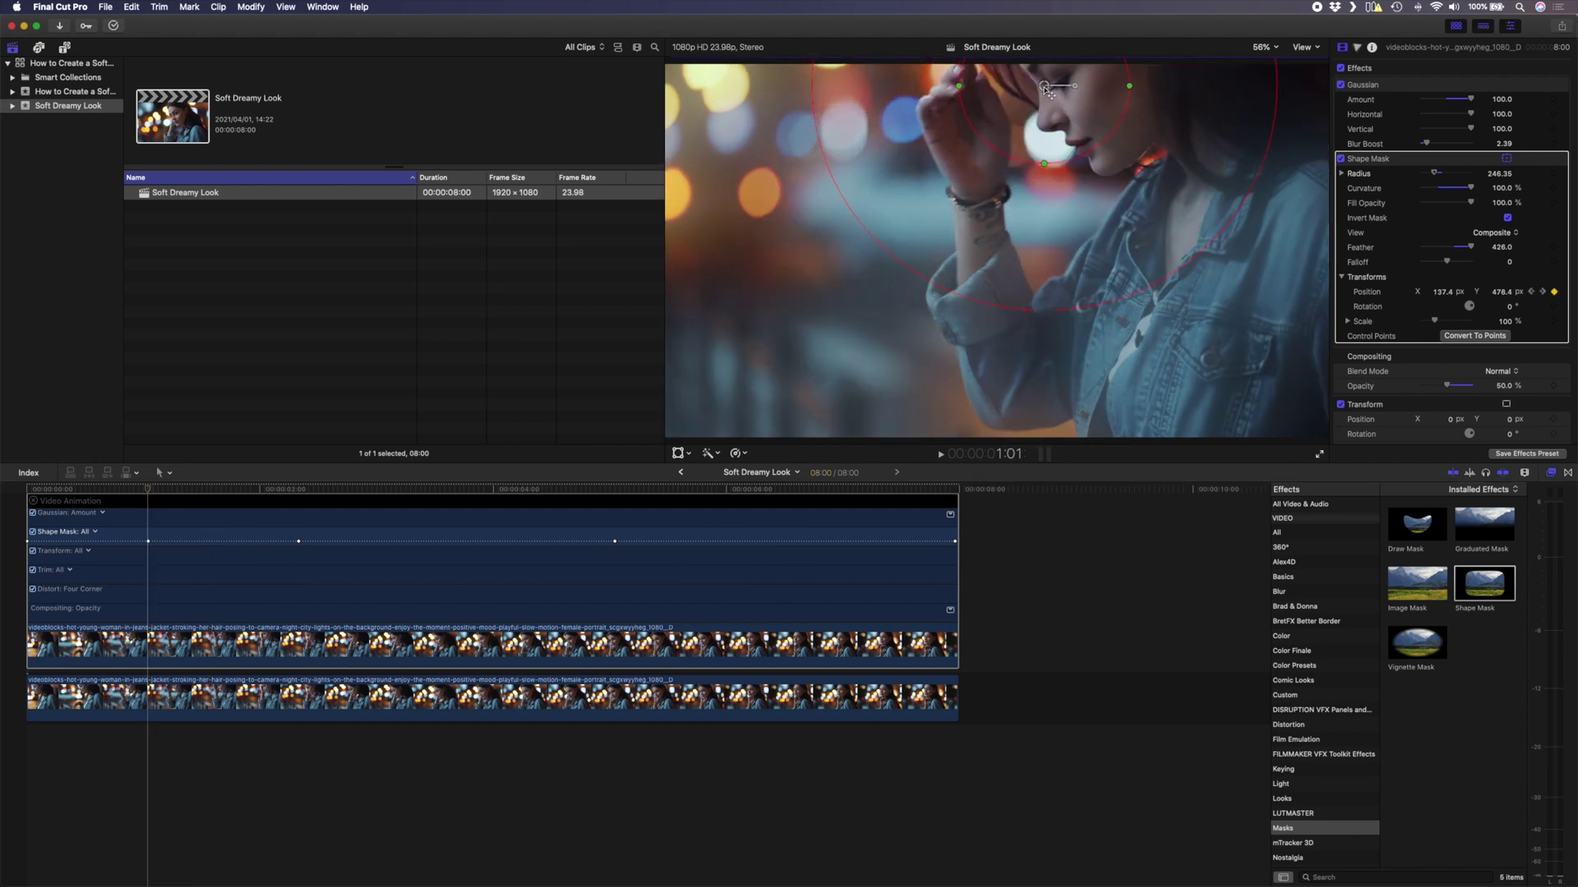
click(454, 526)
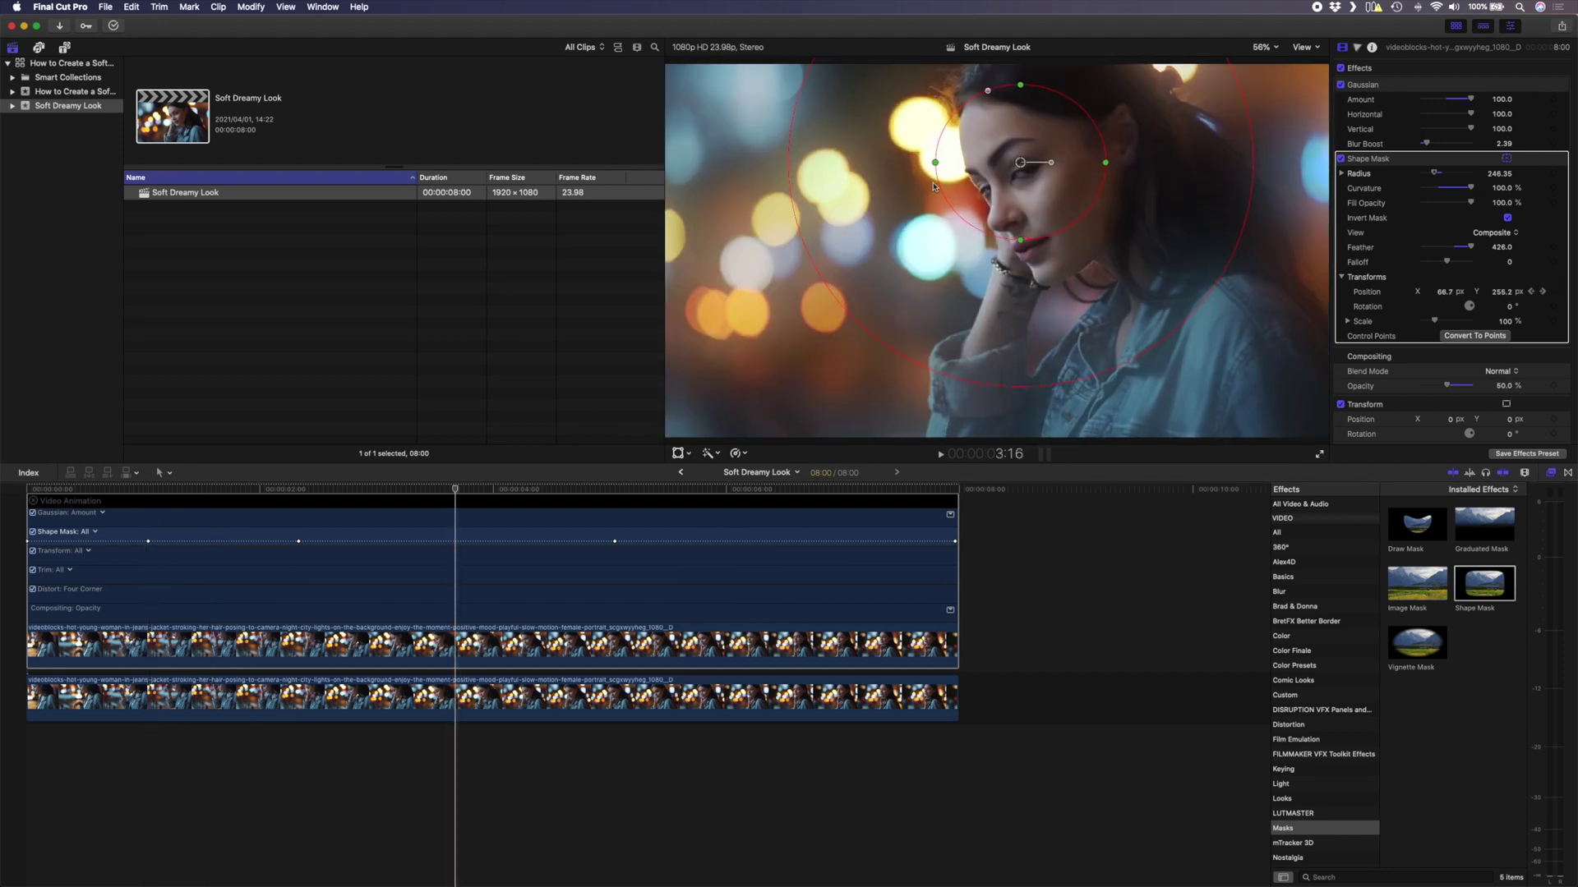
drag(1027, 167, 1004, 189)
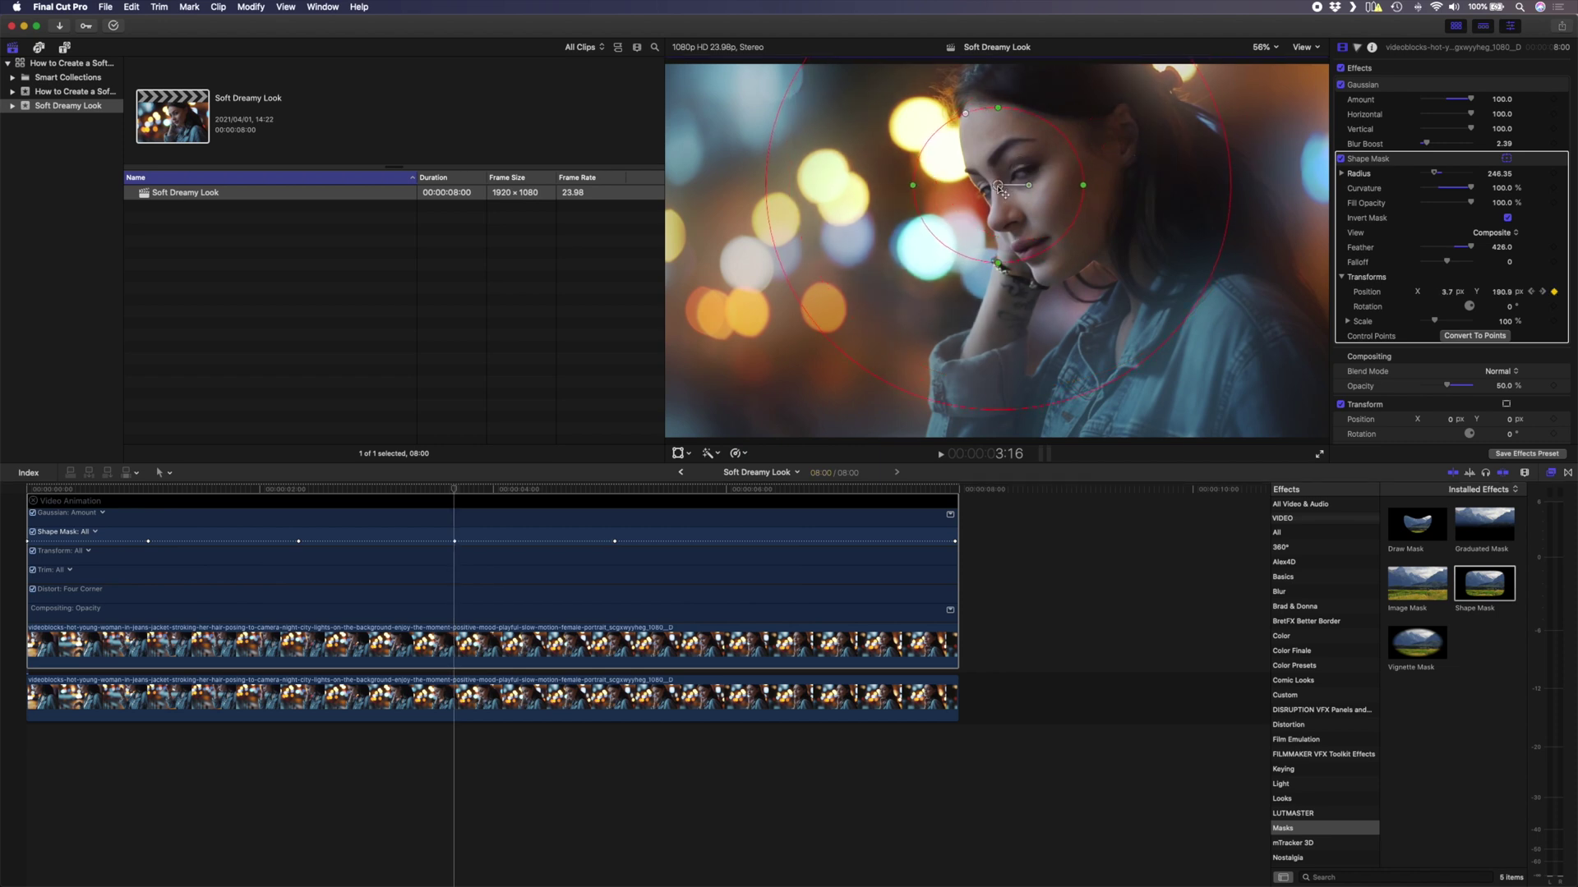
click(790, 491)
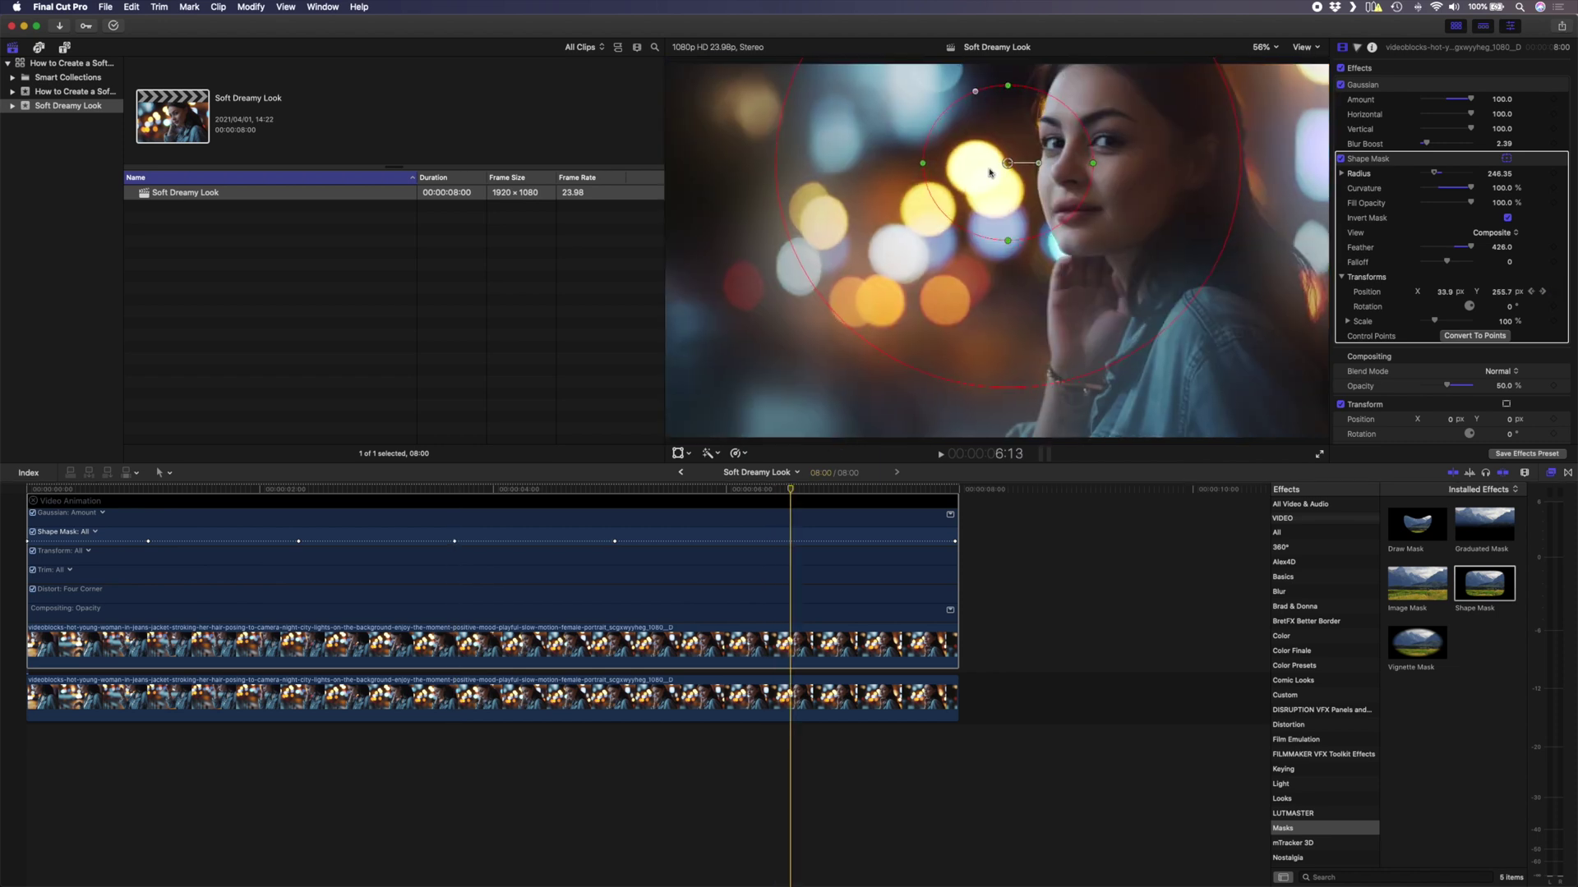
drag(1008, 163, 1074, 143)
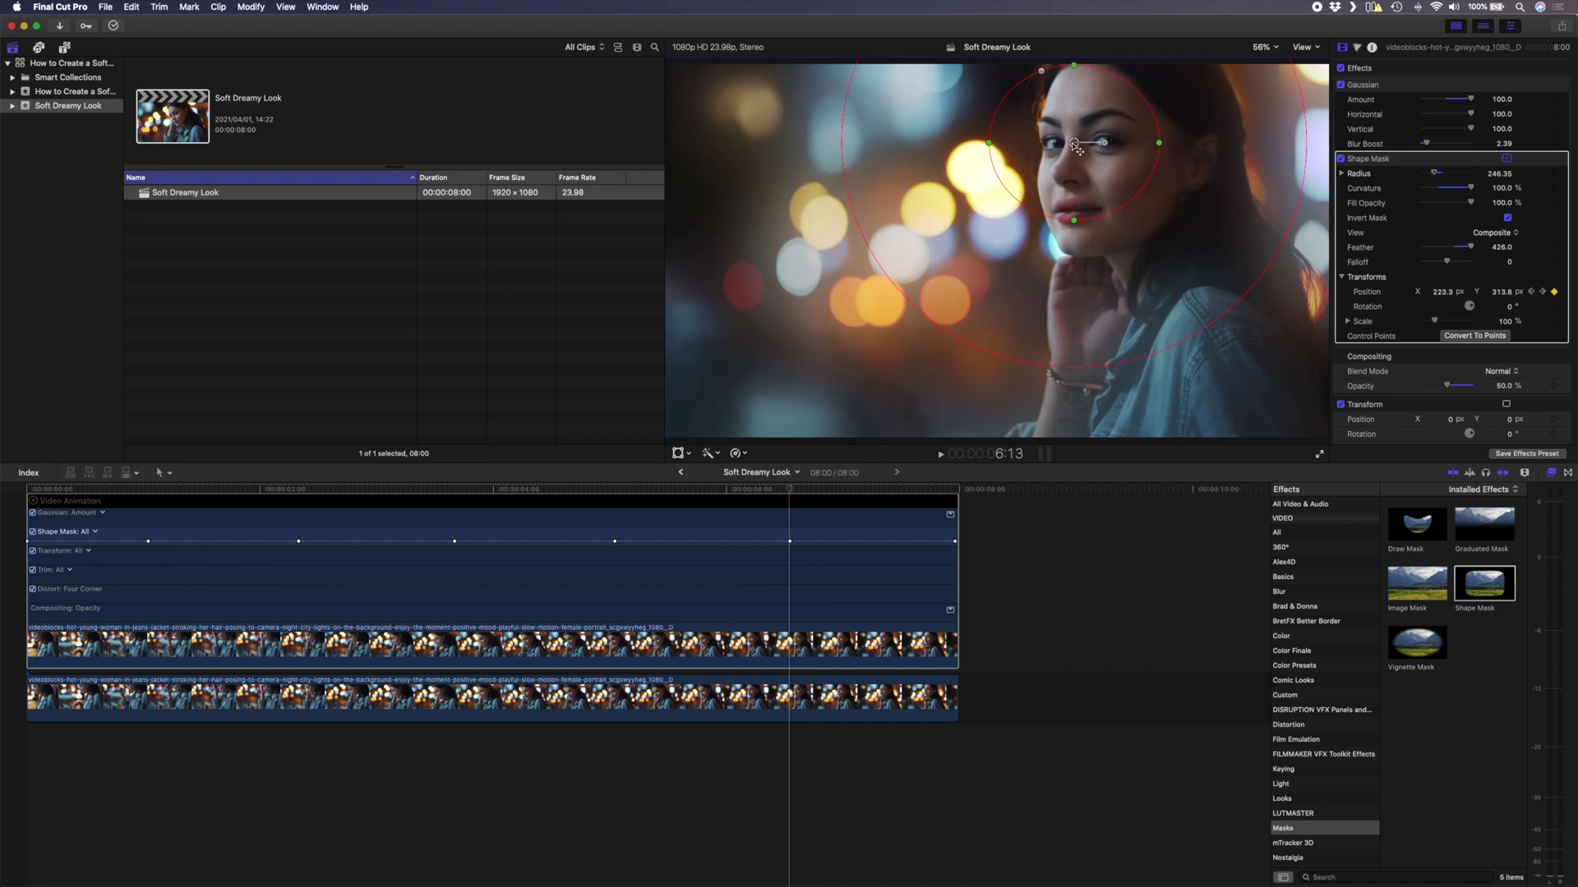
Refine the mask position over her face at 1:15, 3:00 and 4:09
click(86, 490)
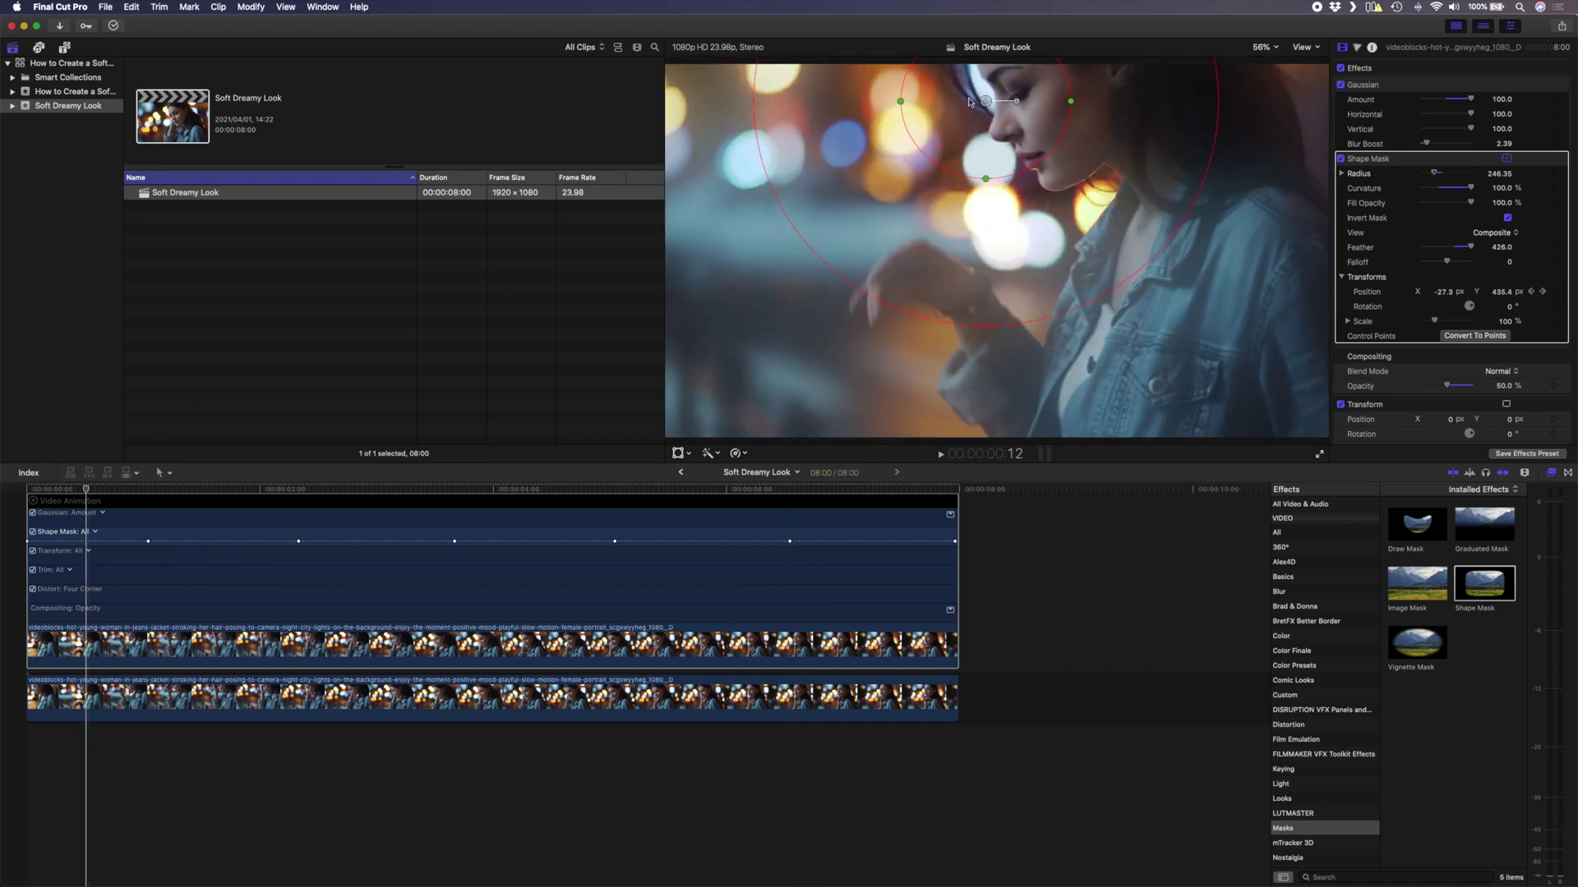
click(220, 490)
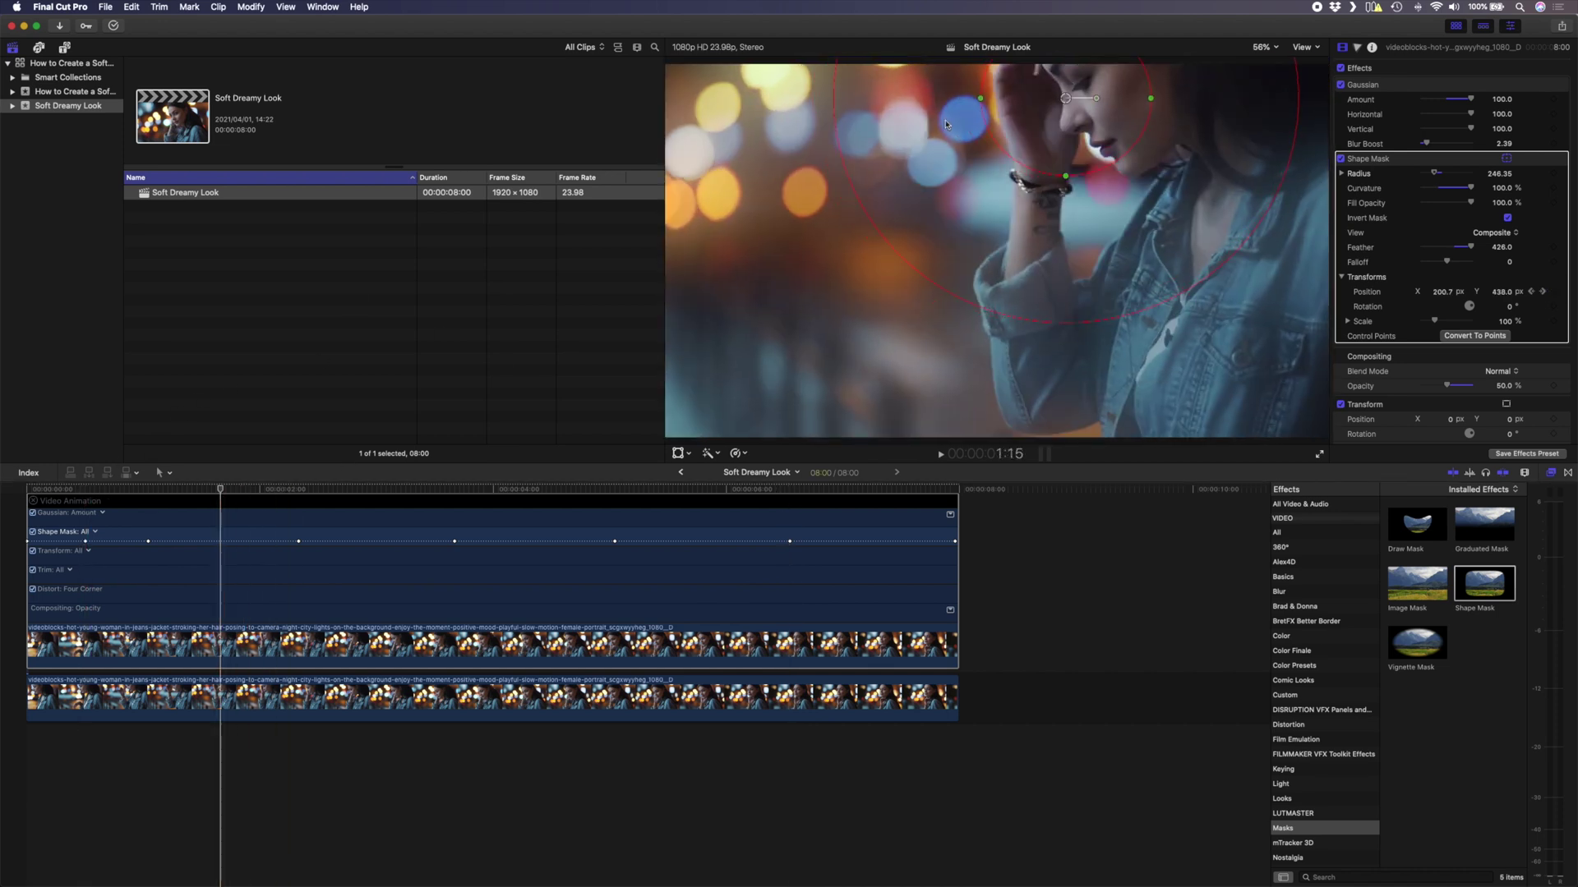
drag(1074, 100, 1068, 87)
click(378, 489)
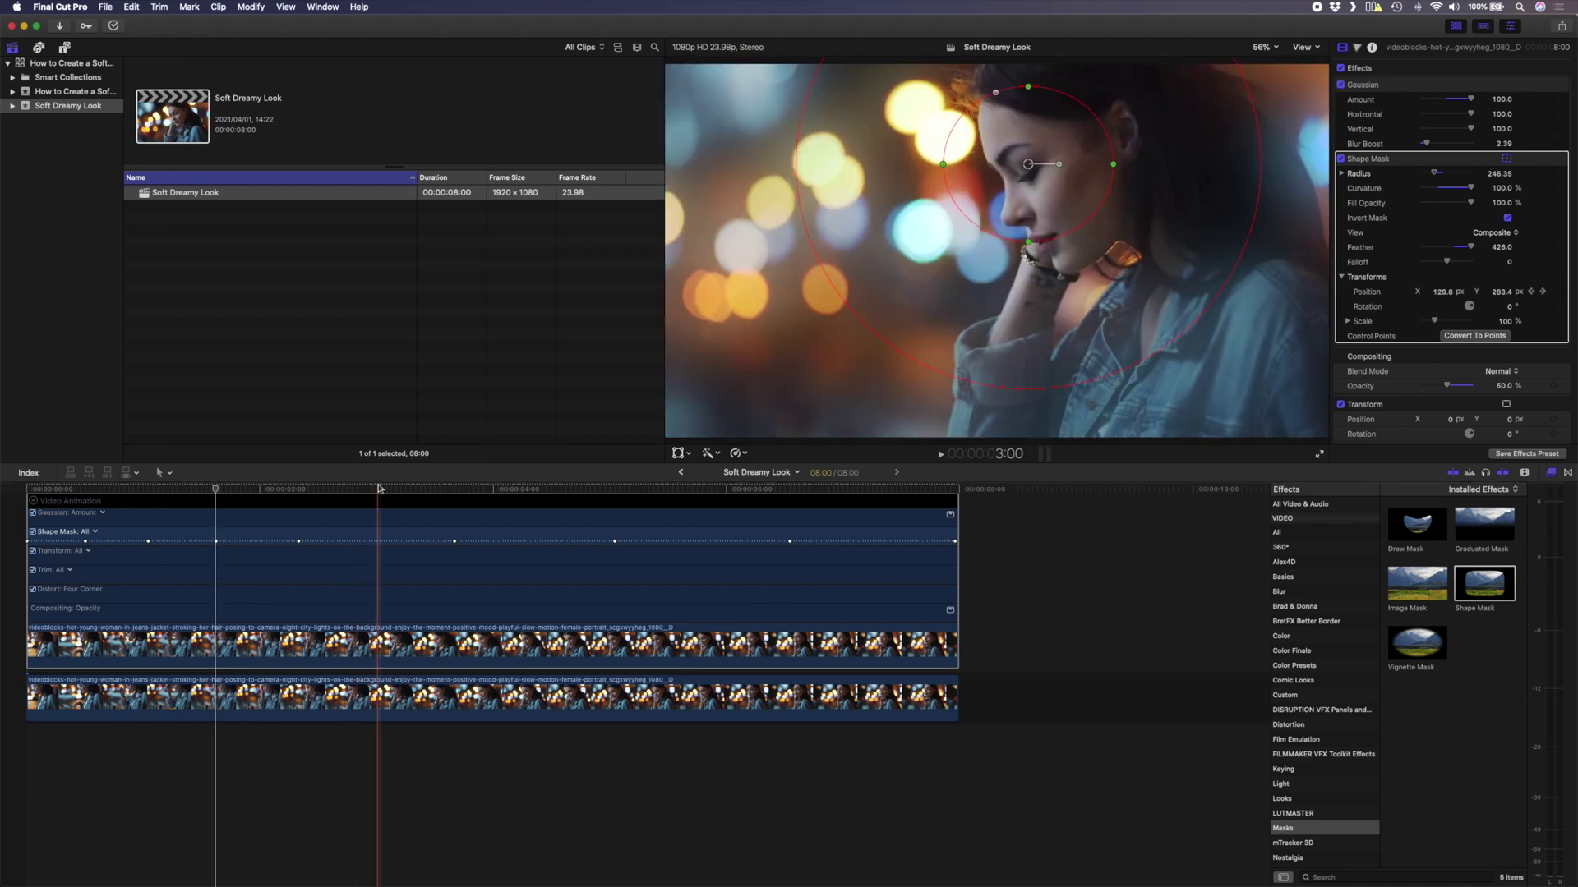
drag(1043, 156, 1022, 171)
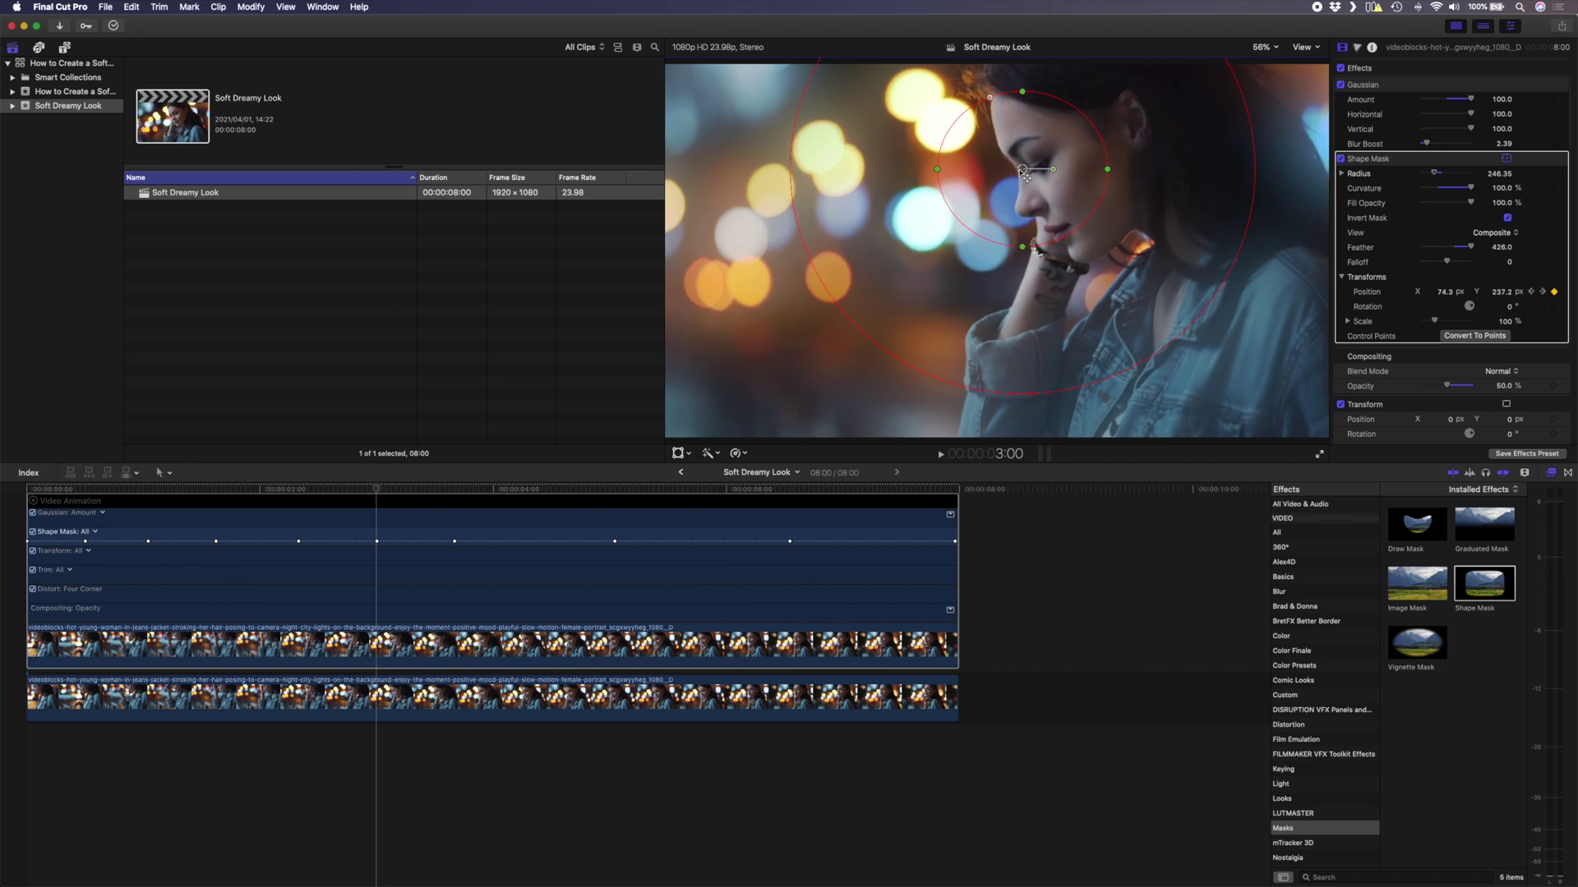
click(536, 490)
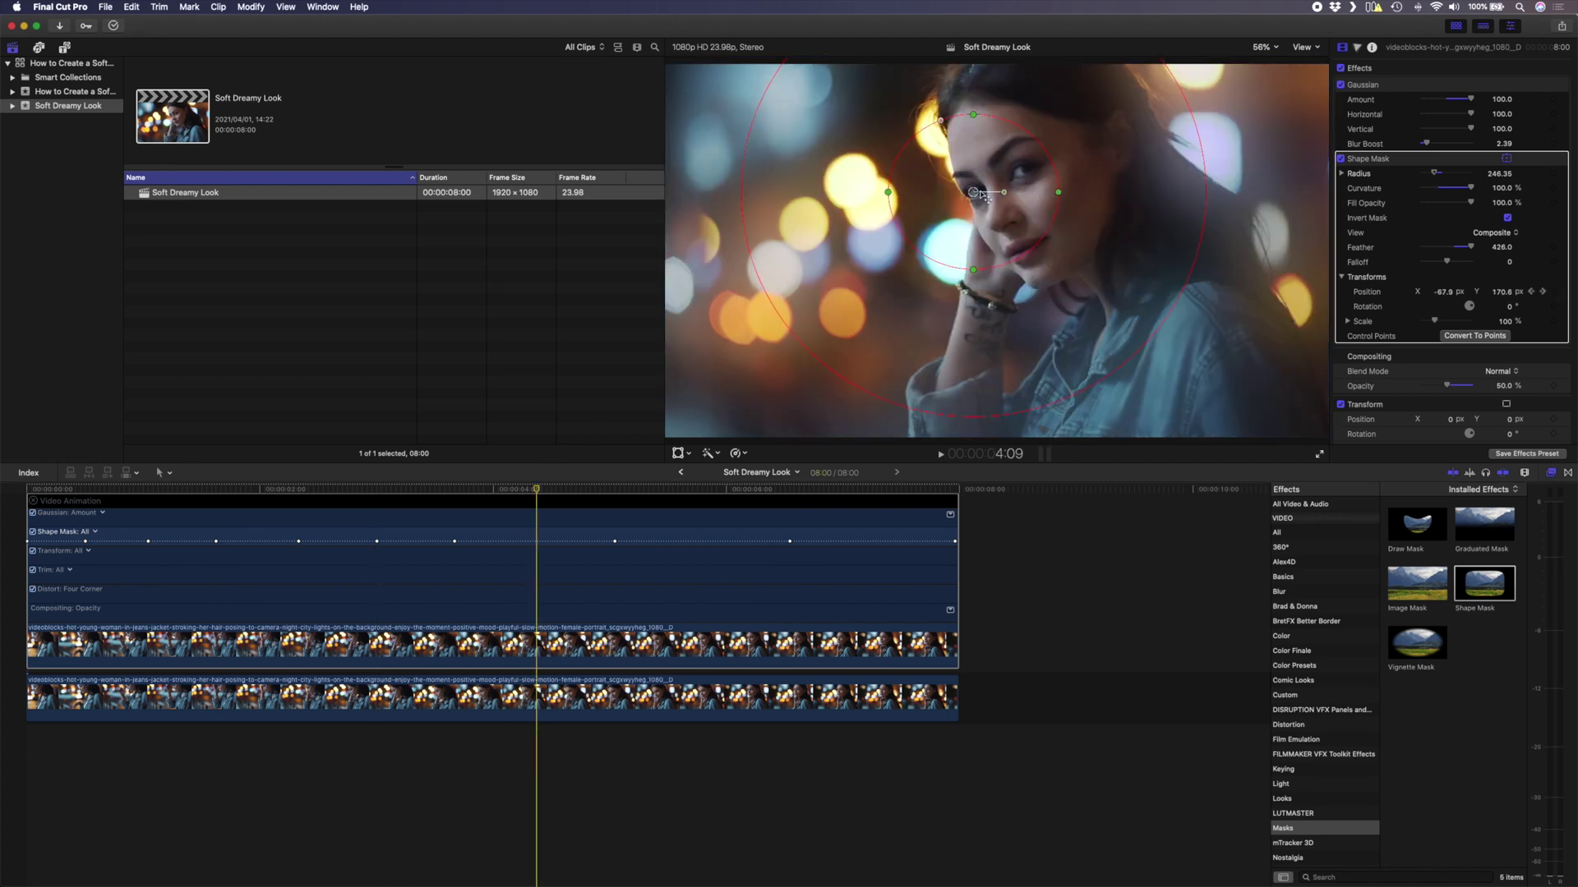
drag(1002, 188, 1034, 144)
Check the later frames and fix the mask placement at 5:10 and 7:16
click(702, 490)
click(872, 490)
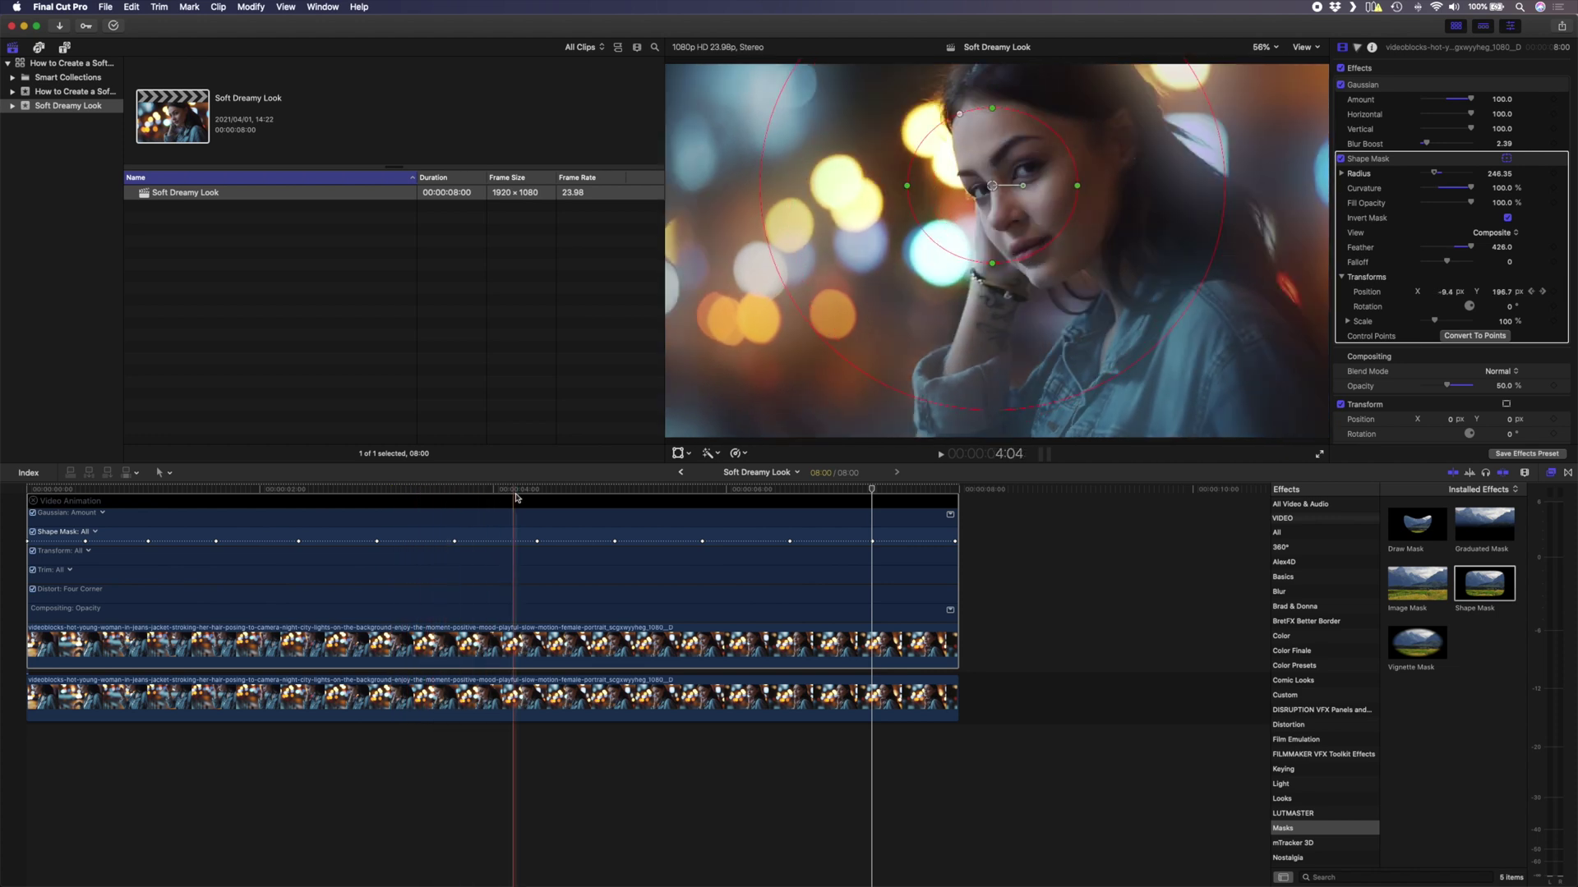
click(661, 492)
drag(972, 186, 963, 189)
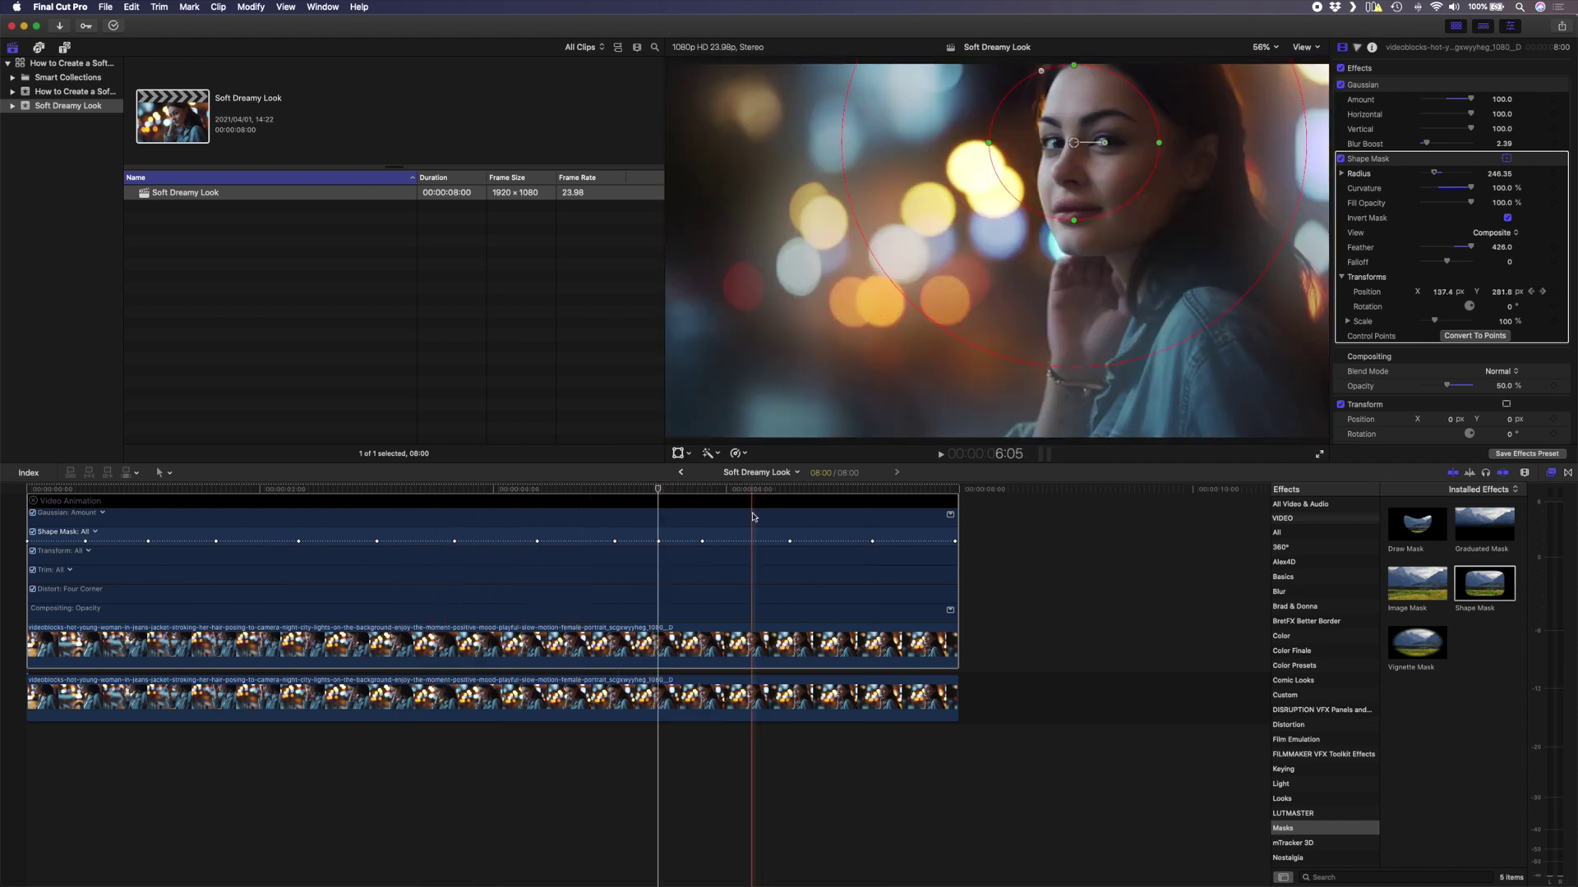
click(921, 495)
drag(1039, 168, 1027, 168)
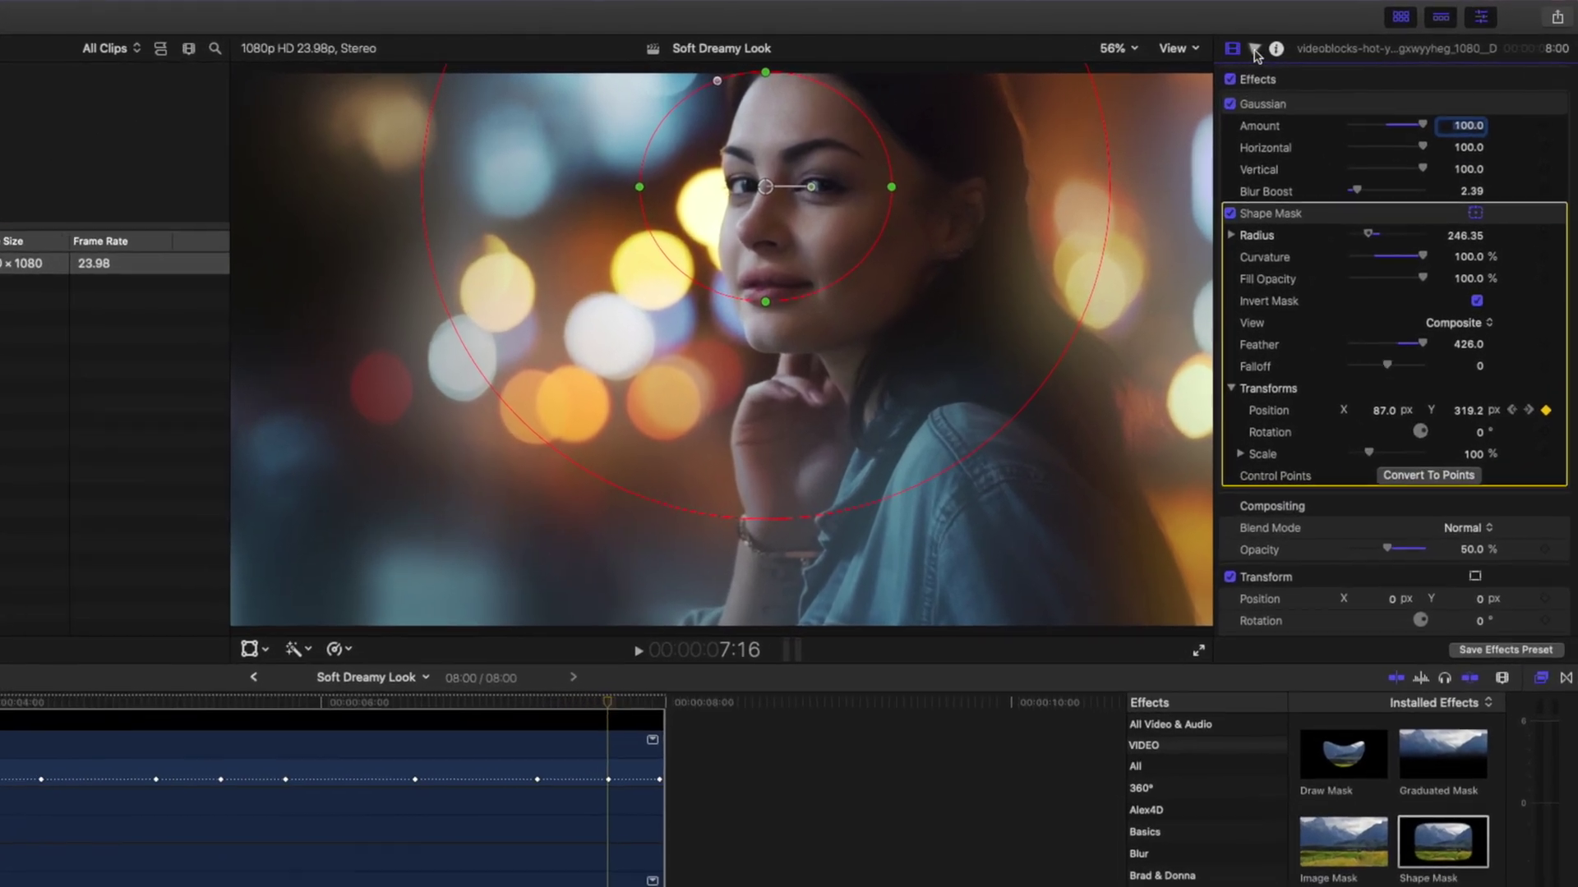
click(1357, 47)
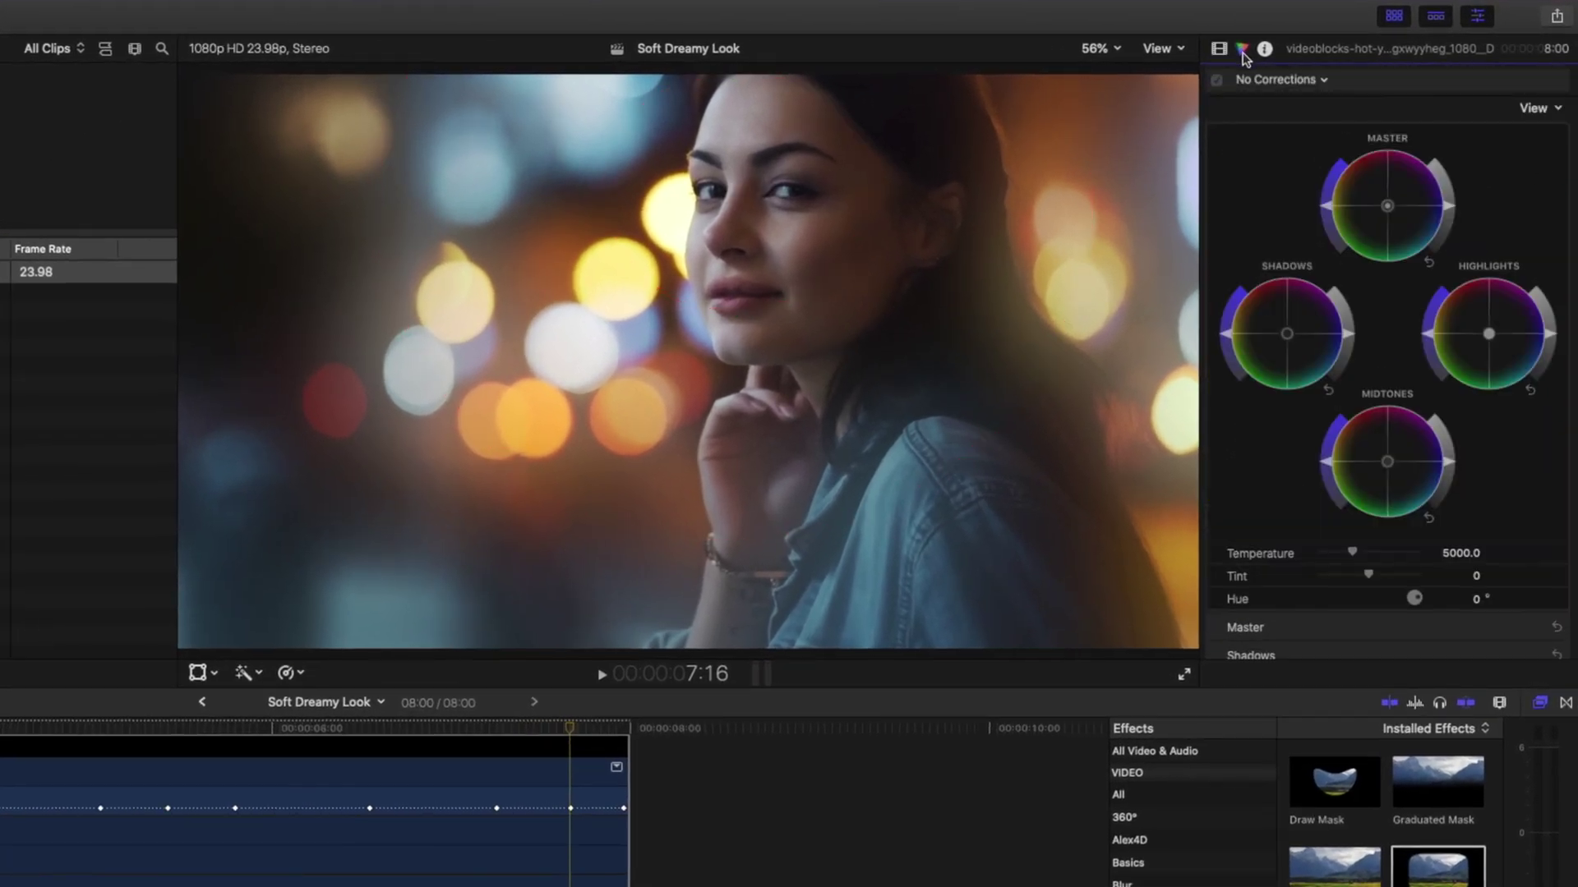
Add Color Wheels, warm the highlights and shift shadows toward cool cyan, toggling to compare
drag(1550, 339, 1550, 330)
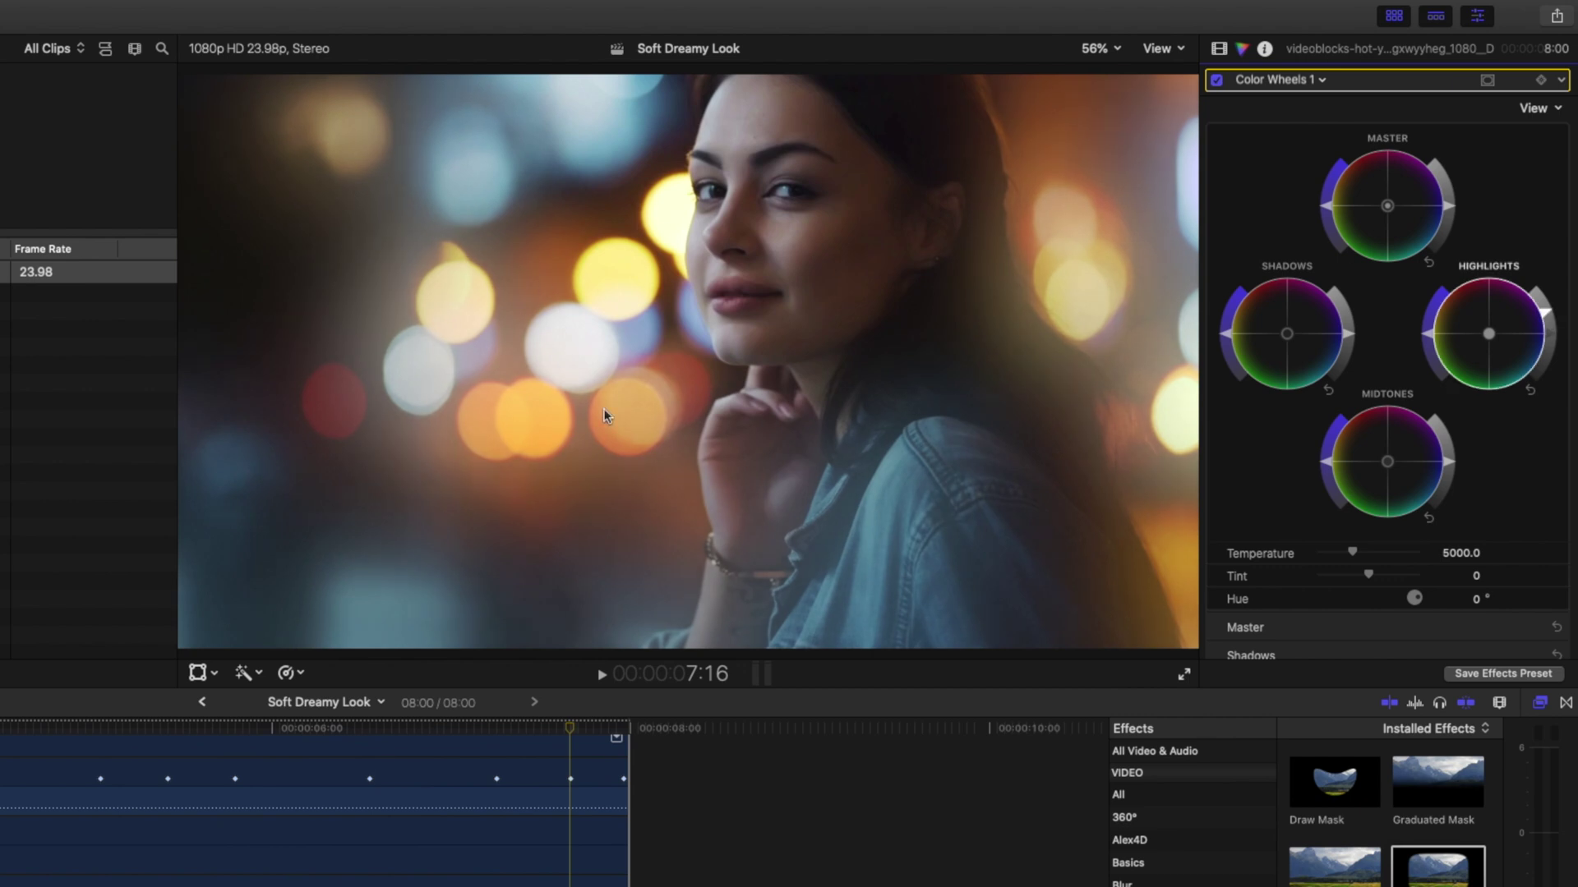
drag(1493, 338, 1484, 326)
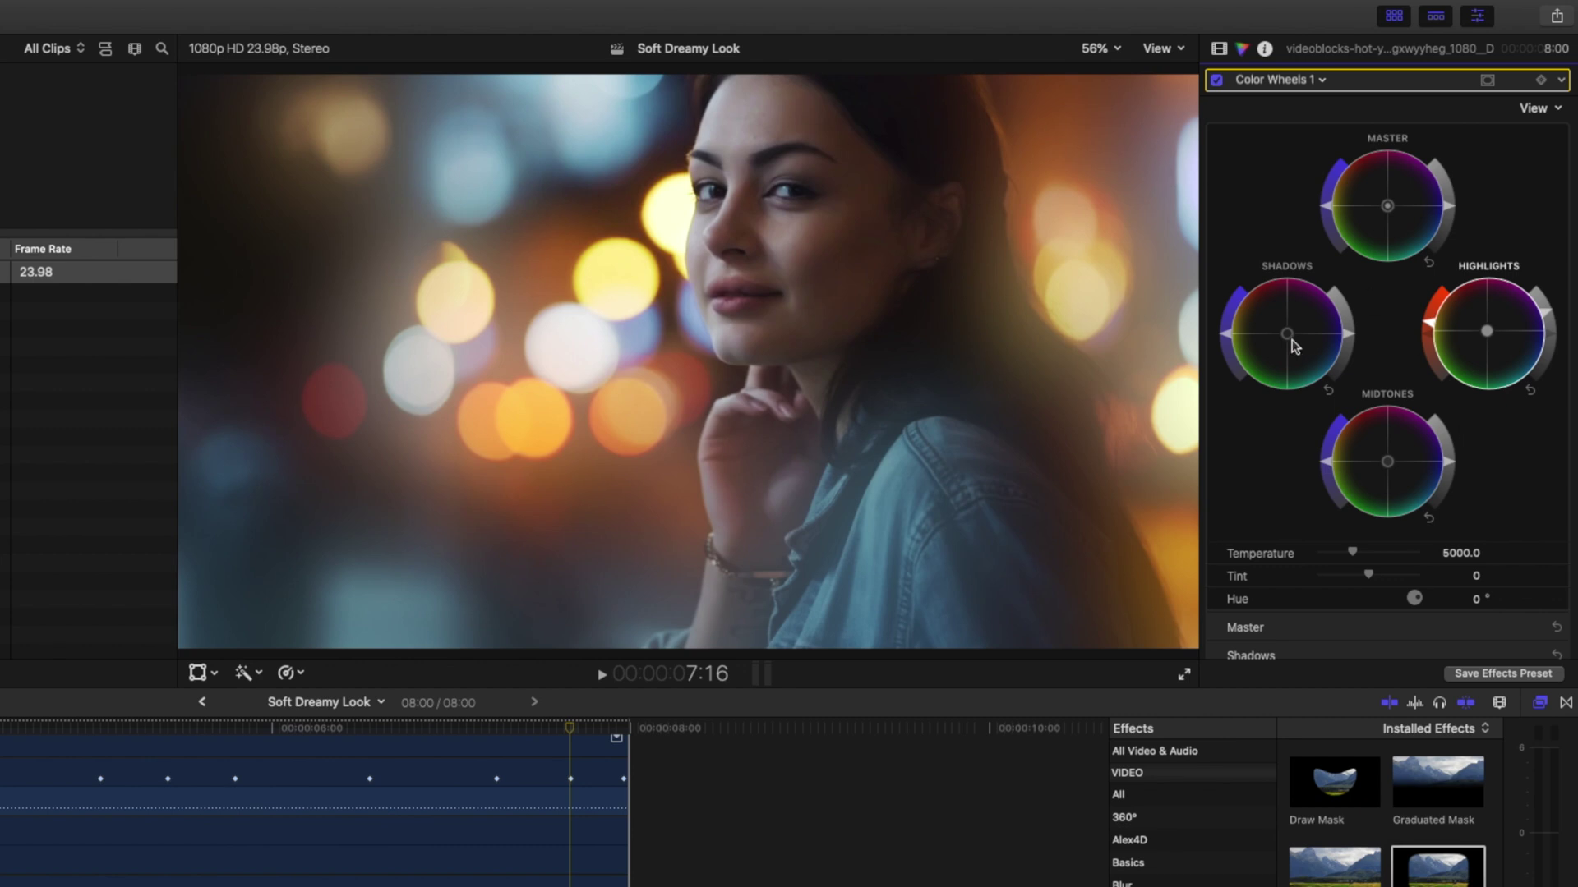
drag(1289, 341, 1341, 365)
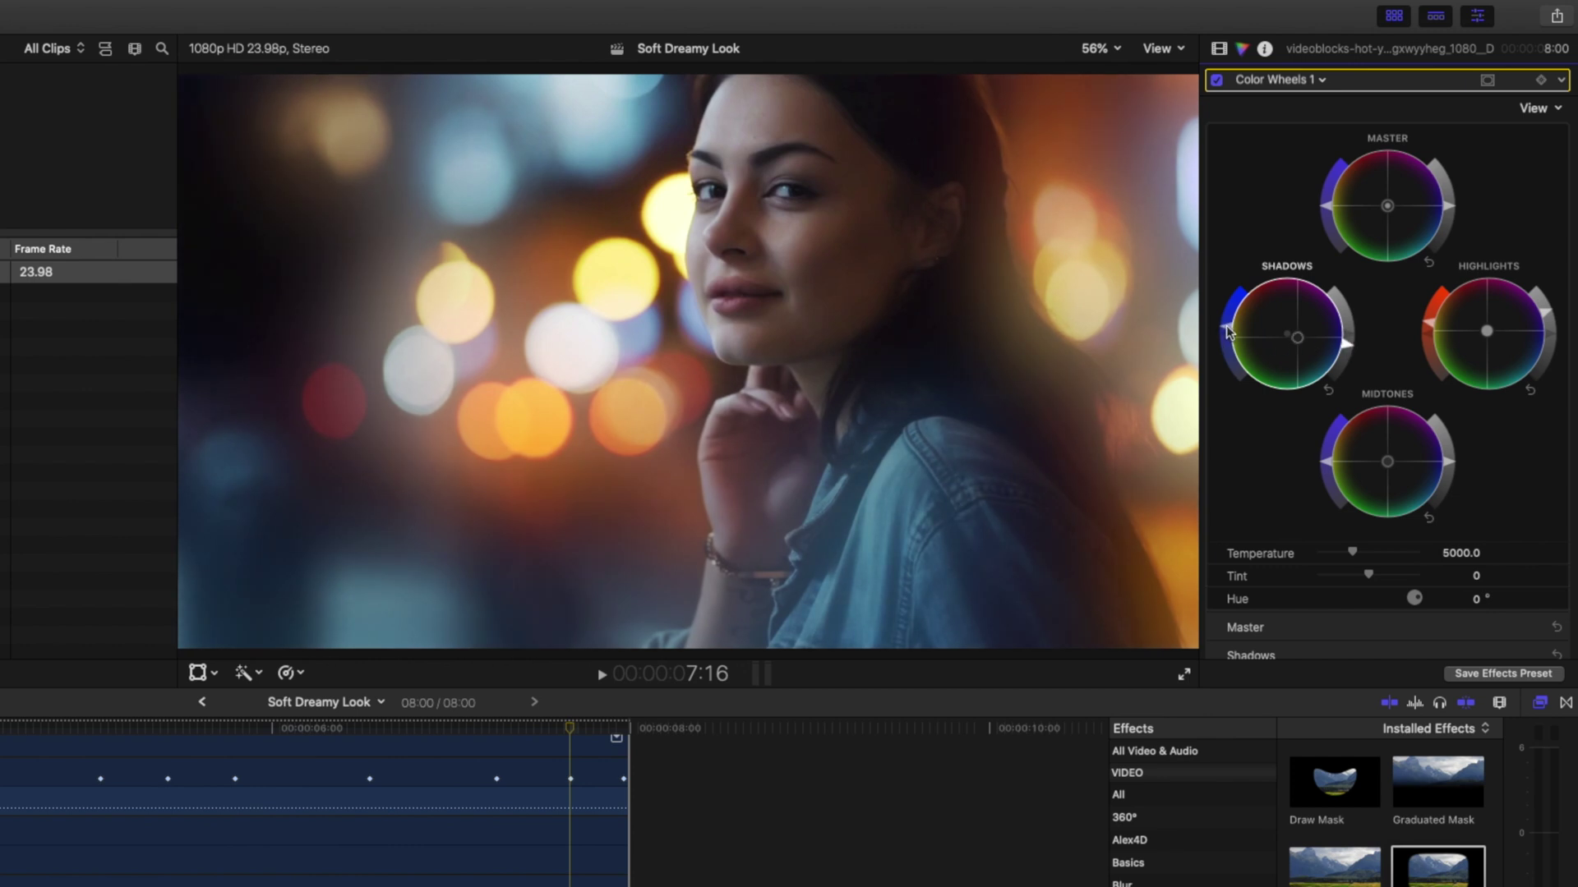
click(1216, 79)
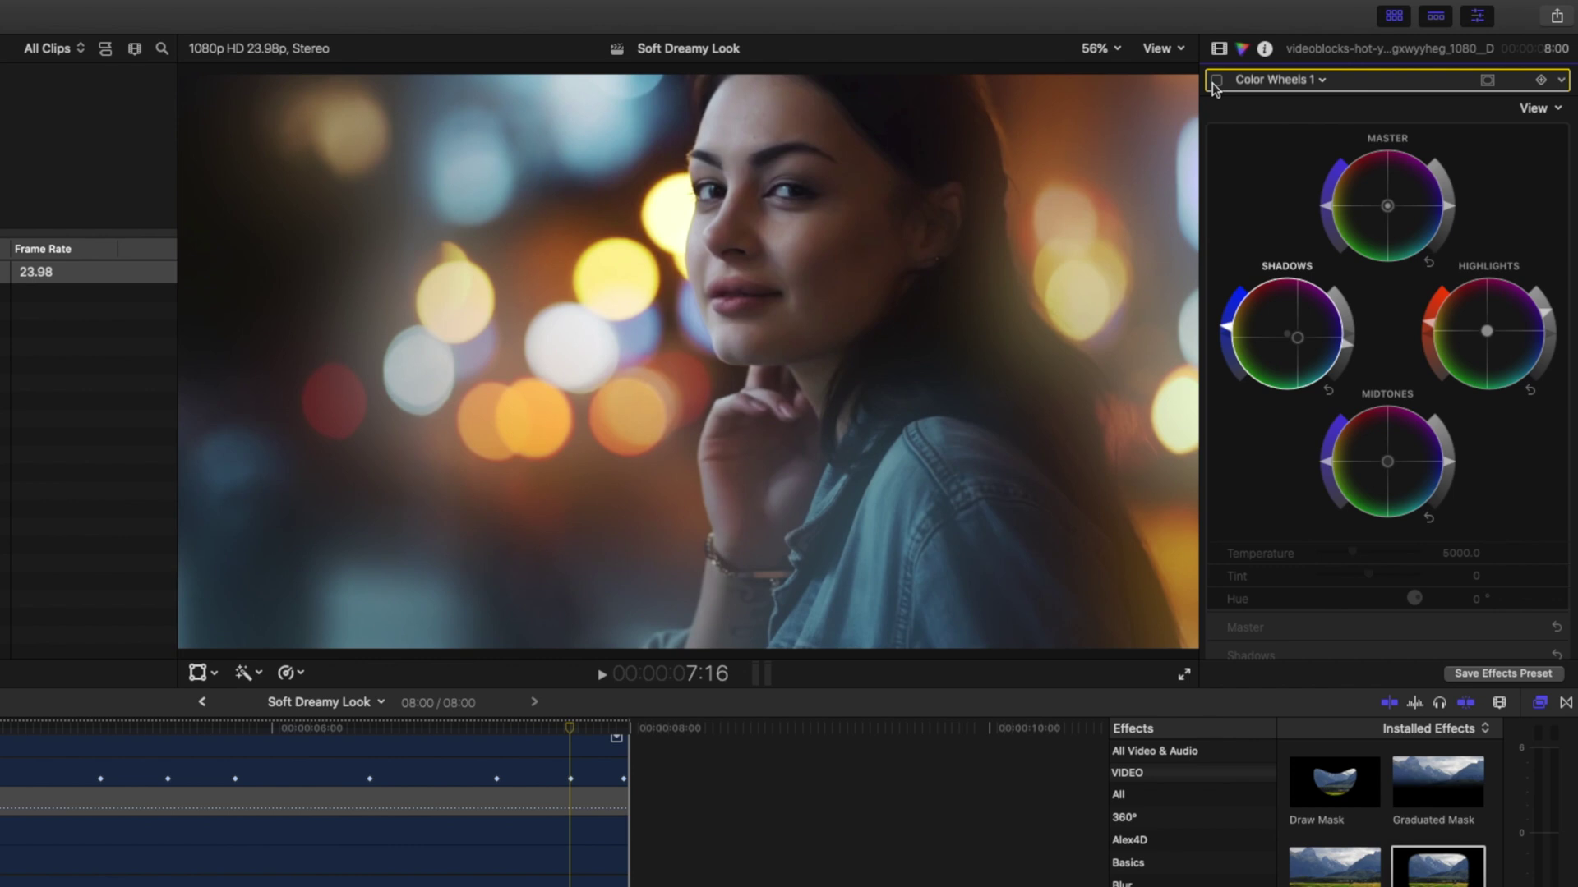
click(1216, 80)
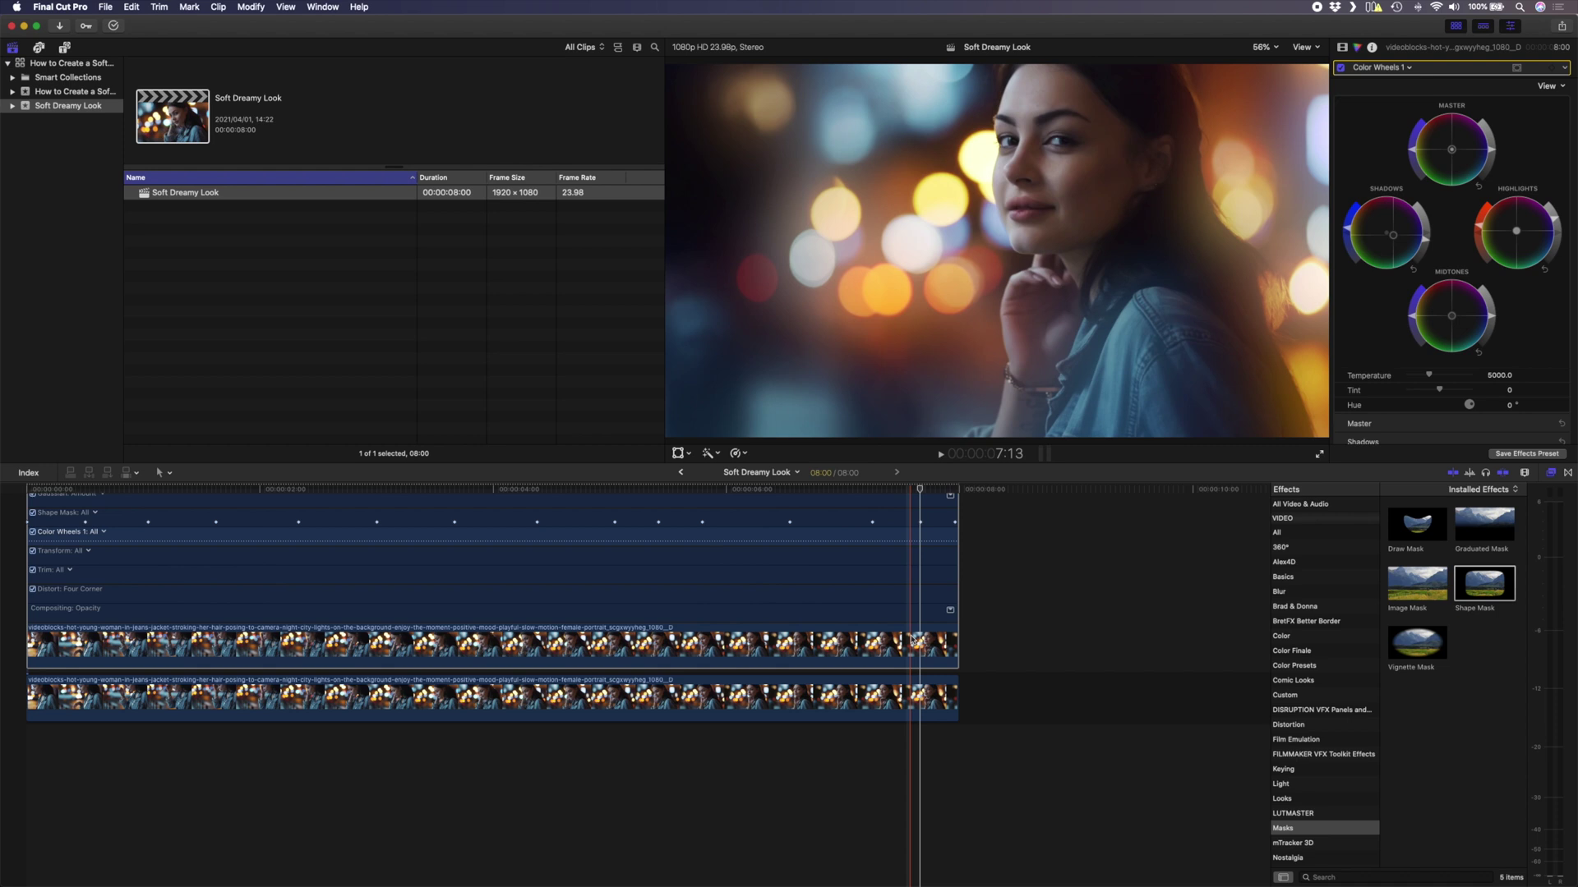
Collapse the animation lanes and disable the base clip to view the blurred overlay alone
key(ctrl+v)
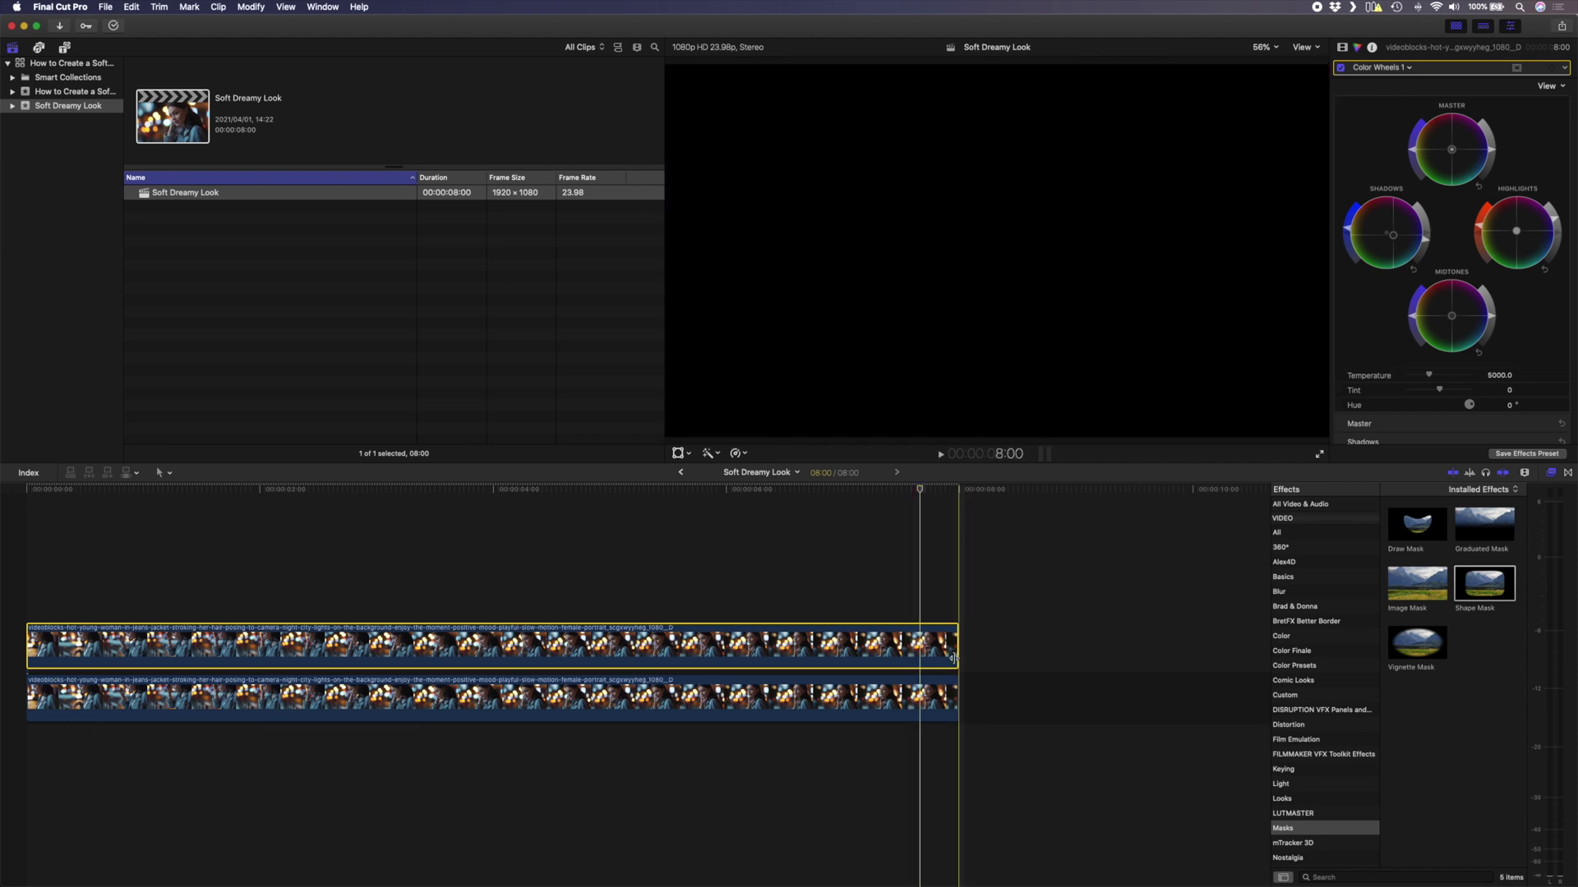
click(921, 697)
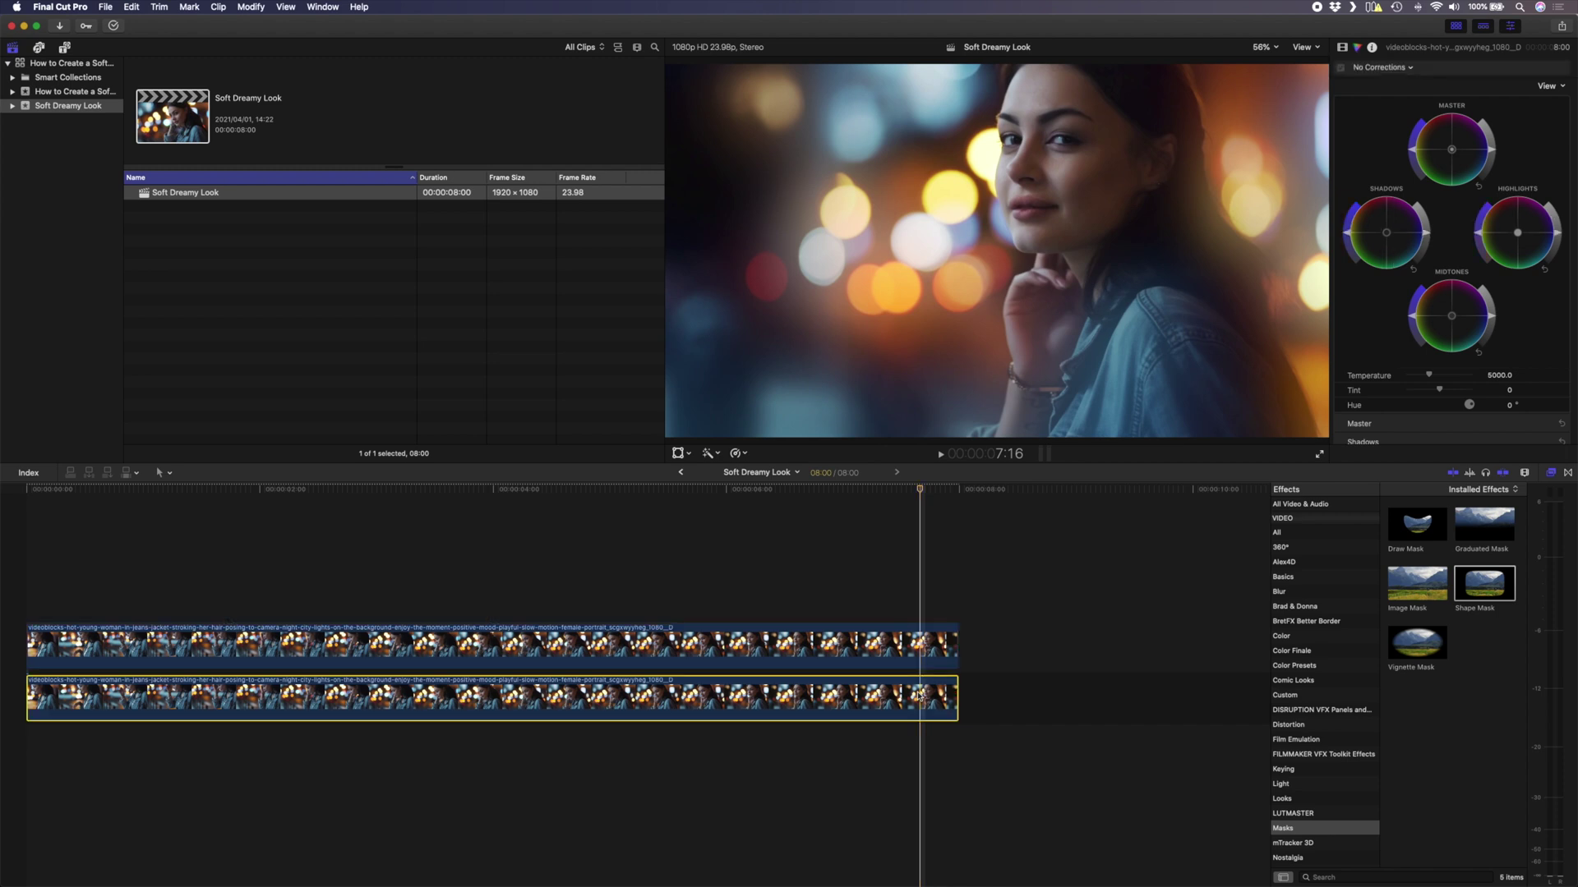
key(v)
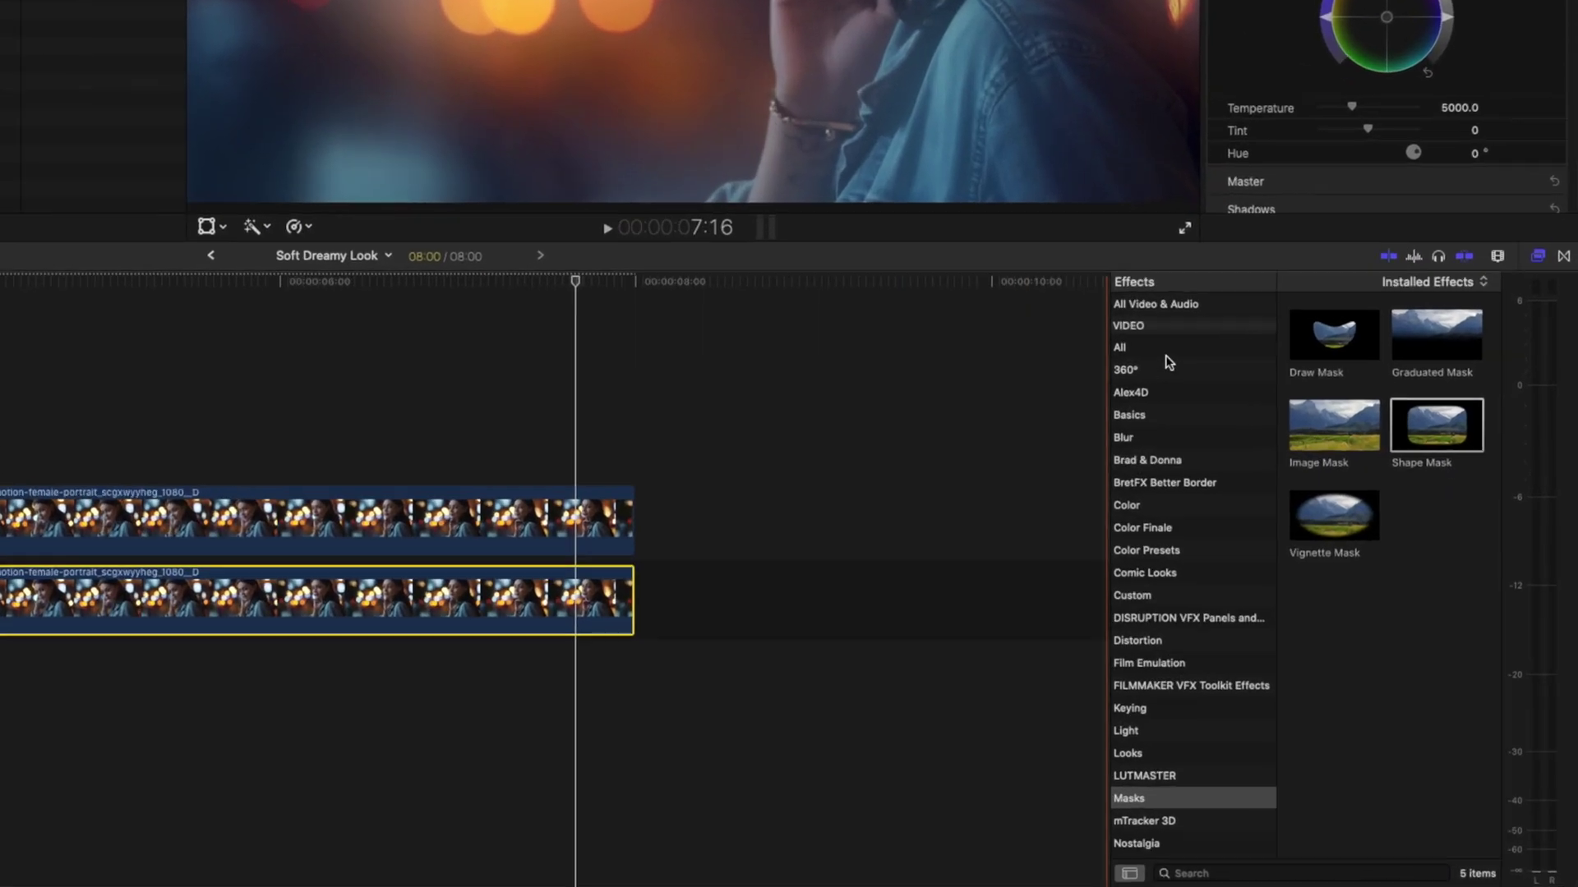
click(1279, 527)
Apply a Sharpen effect to the lower portrait clip with Amount 3.5
click(1331, 875)
text(s)
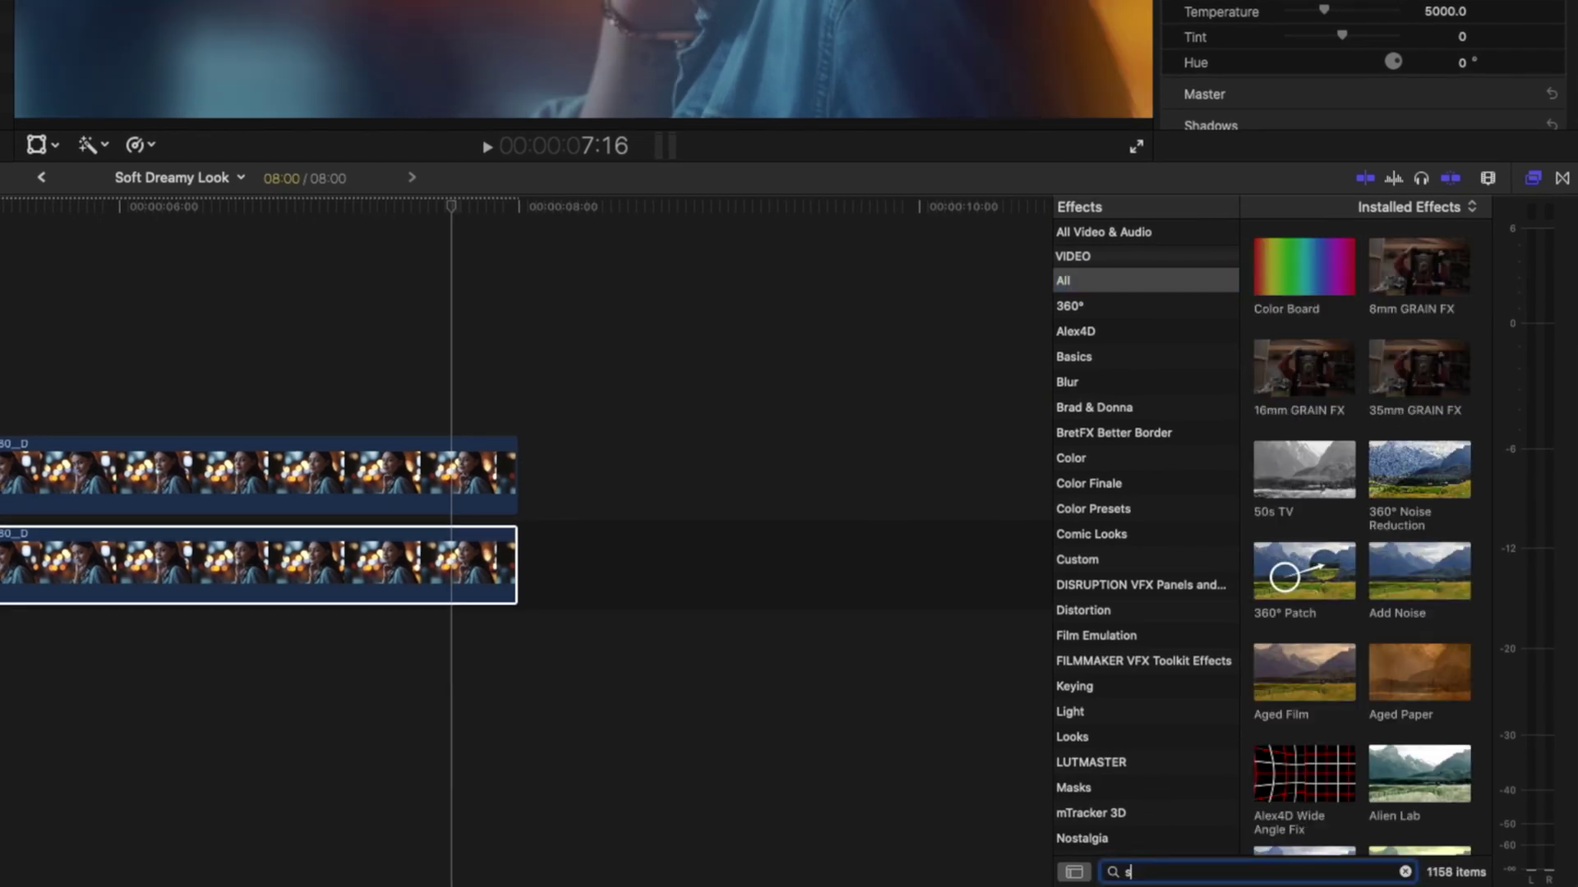
text(harpe)
drag(1303, 265, 360, 550)
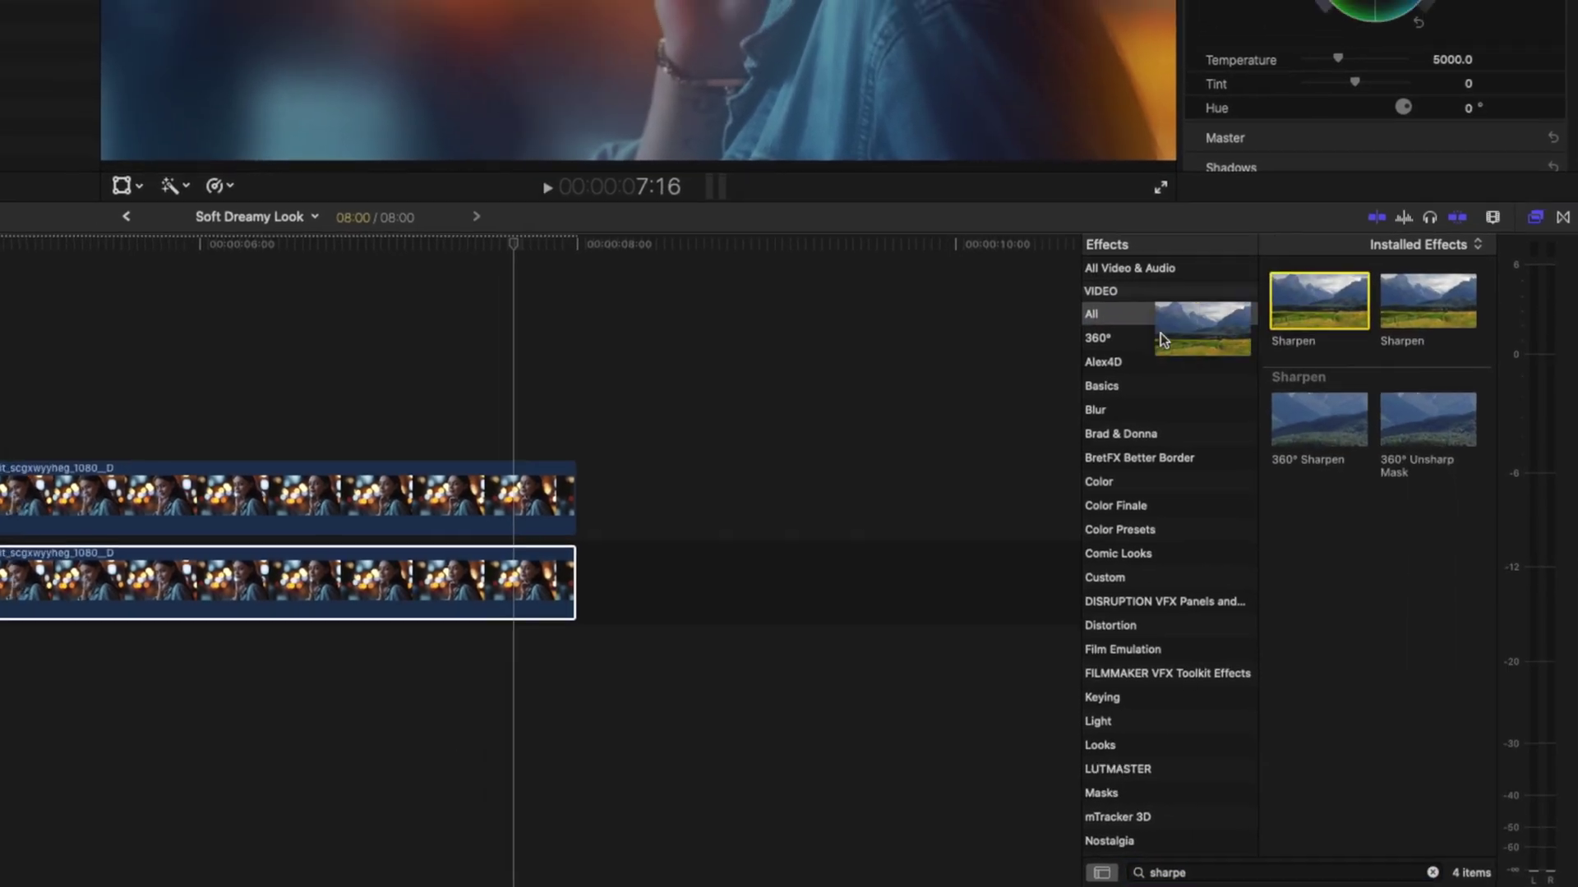
drag(755, 660, 756, 663)
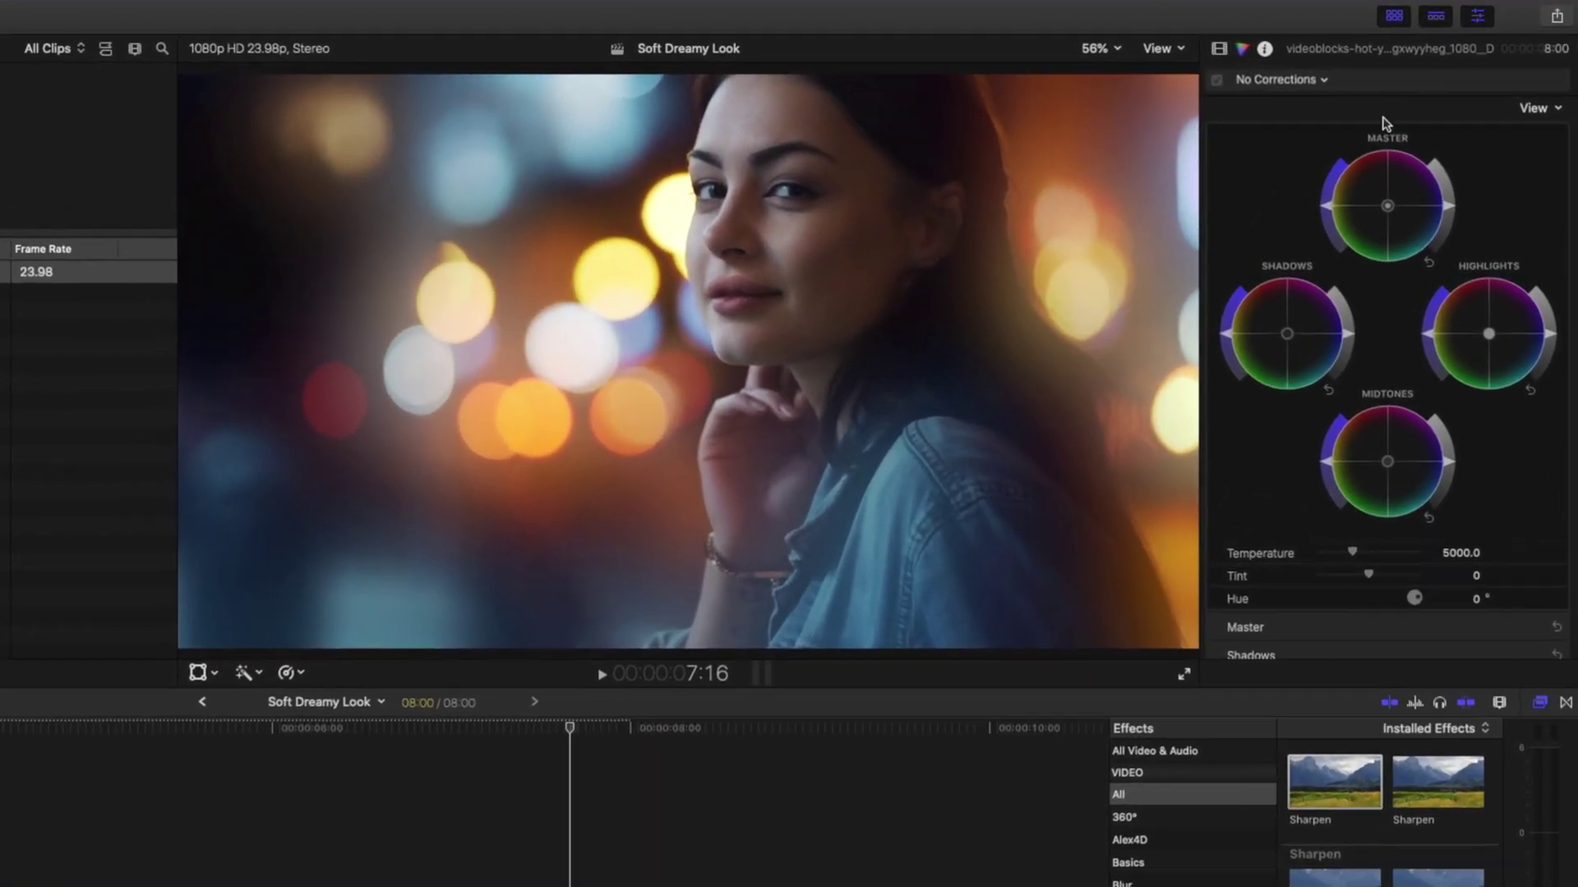
click(1499, 100)
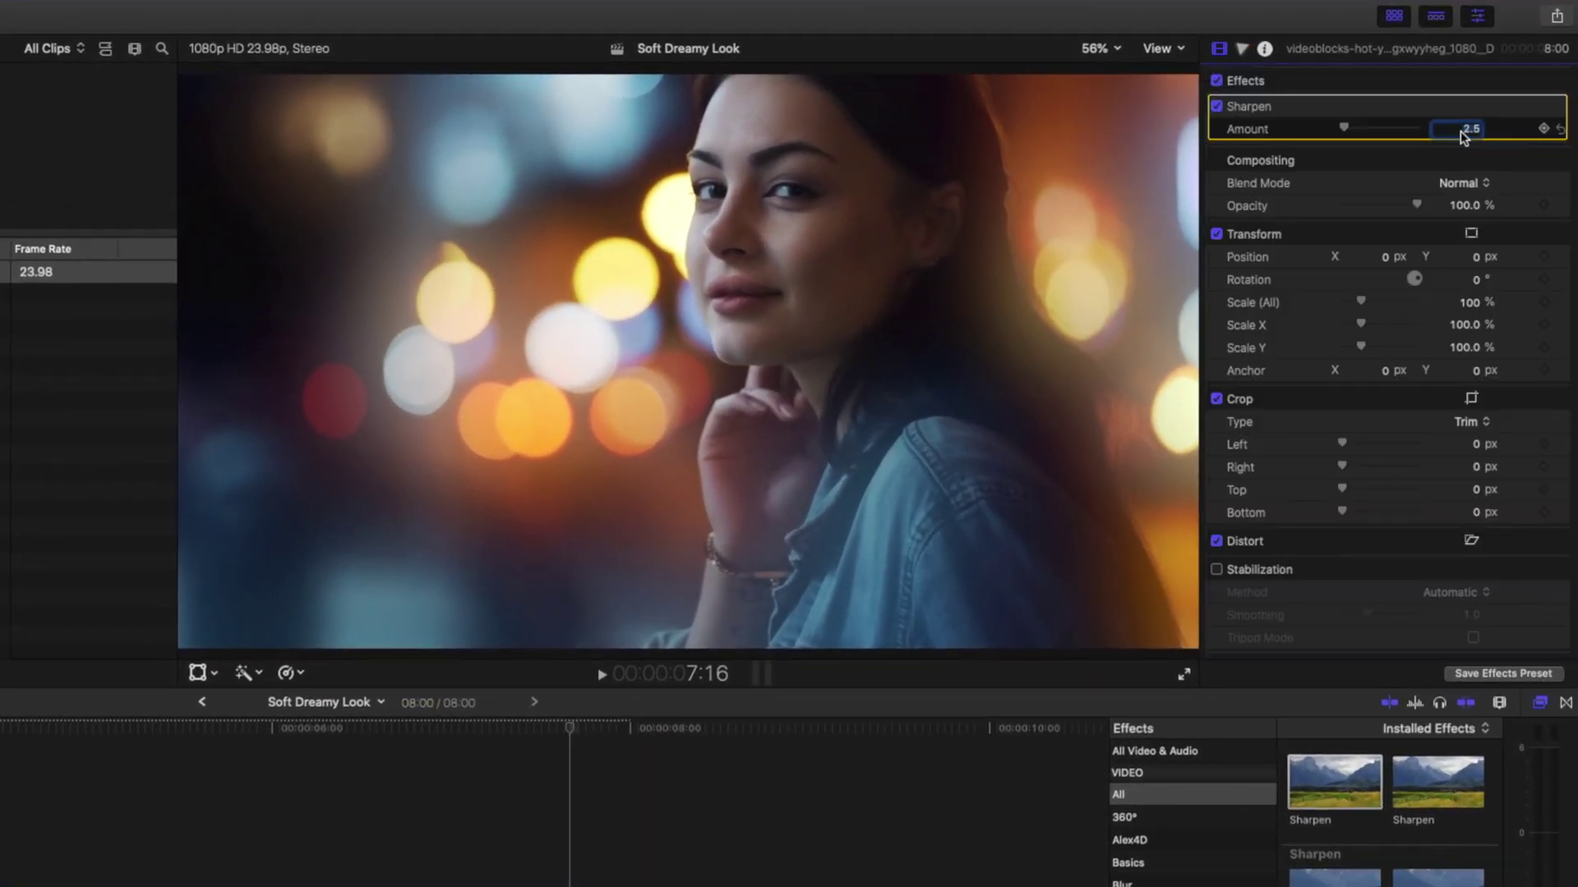
text(3.5)
key(Return)
Inspect her face at 100% zoom, then return the viewer to Fit
click(1111, 48)
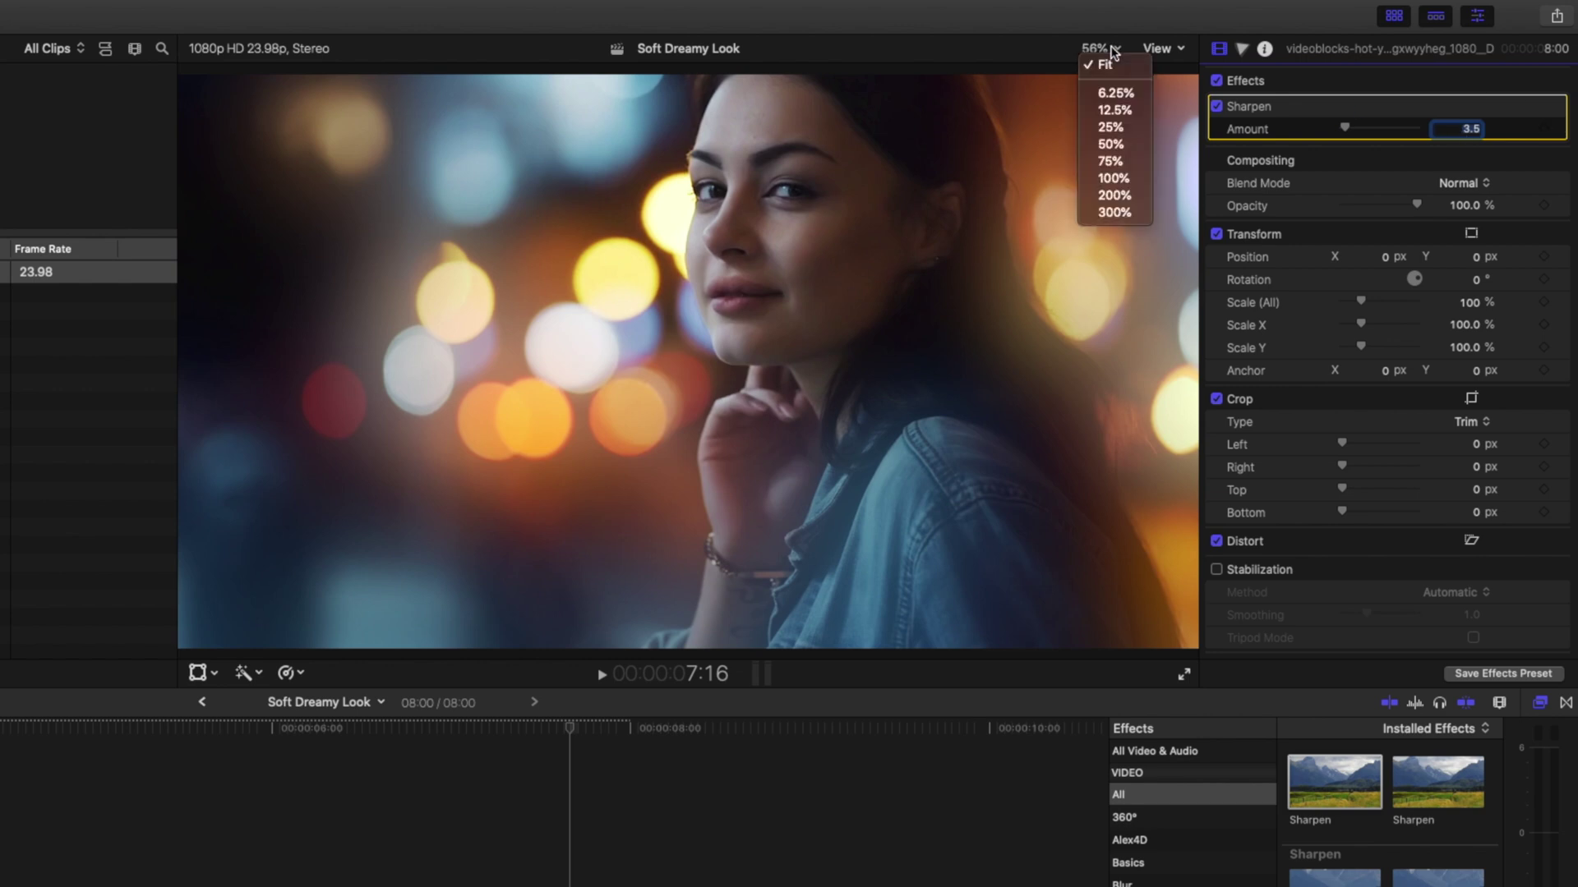
click(1110, 176)
drag(1156, 362, 1155, 357)
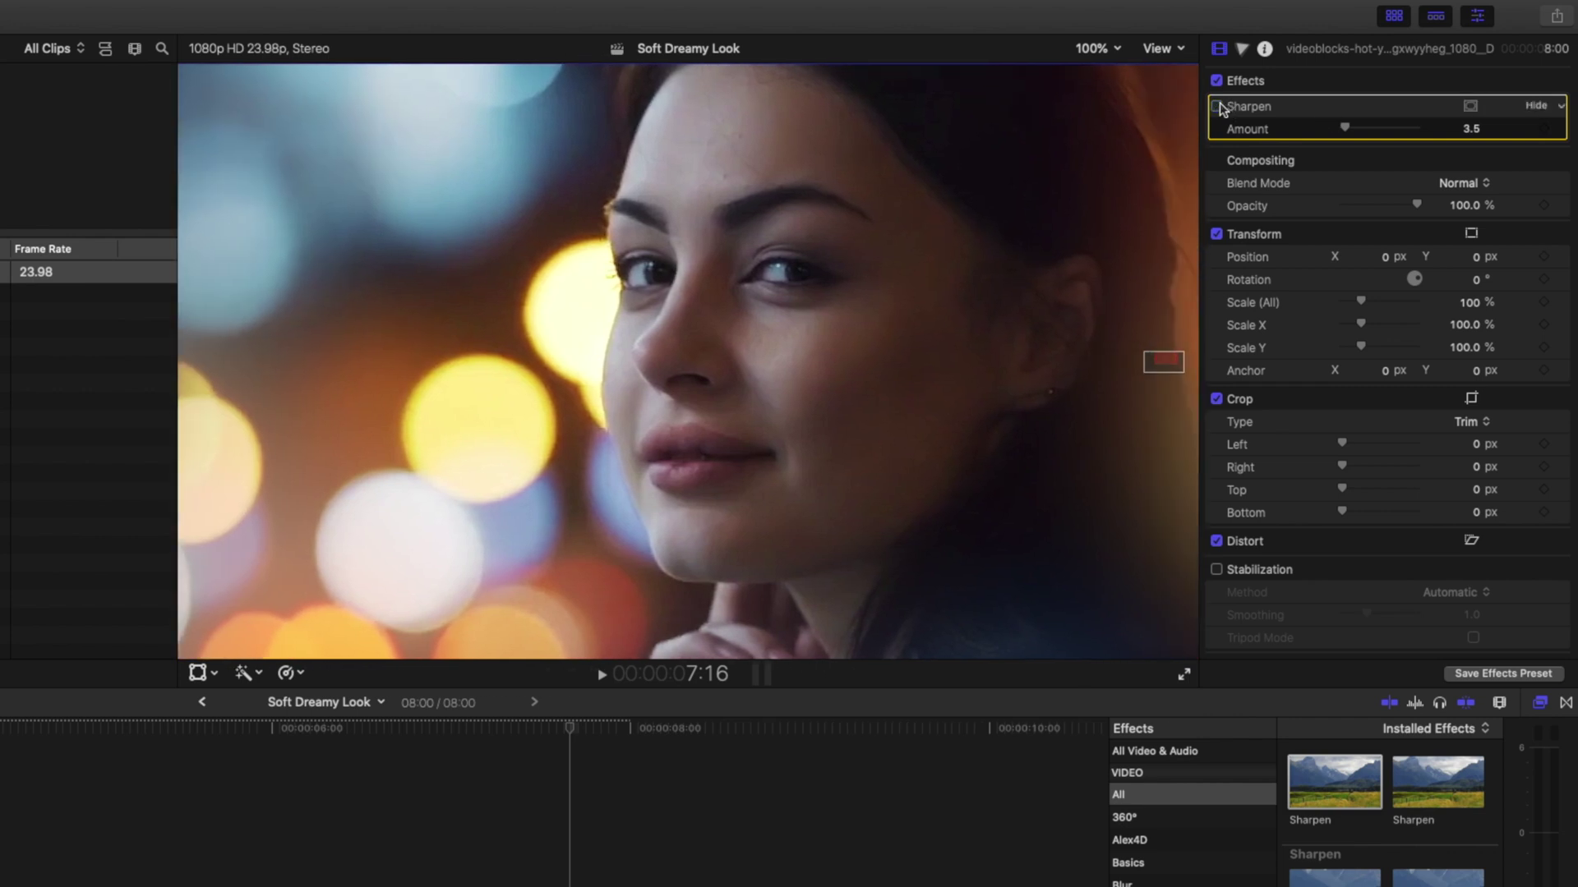
click(1097, 48)
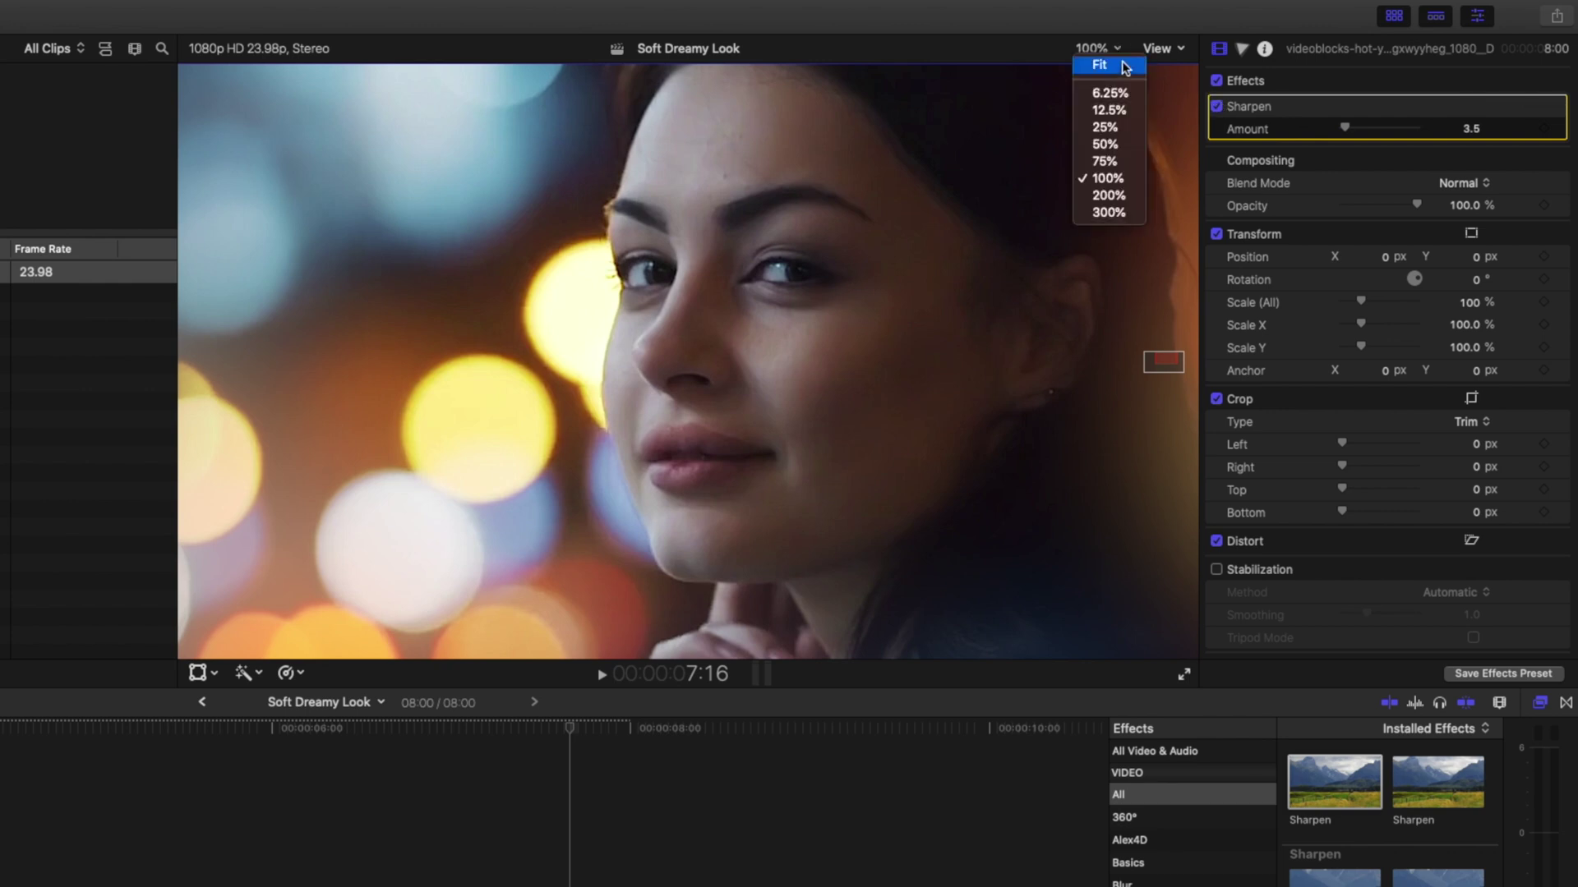
key(Escape)
key(shift+z)
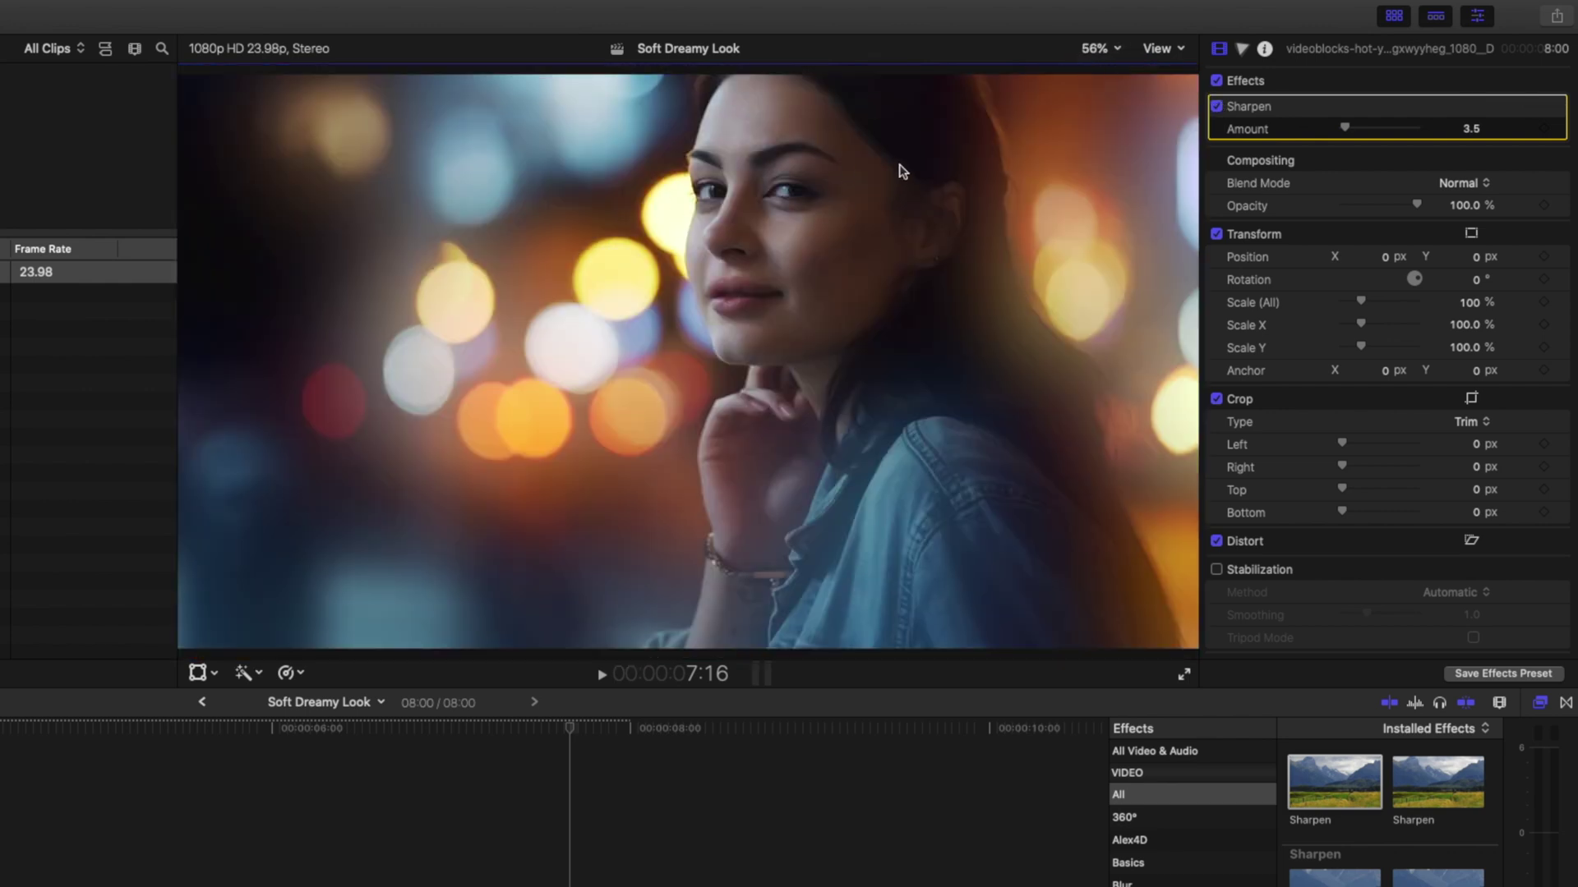